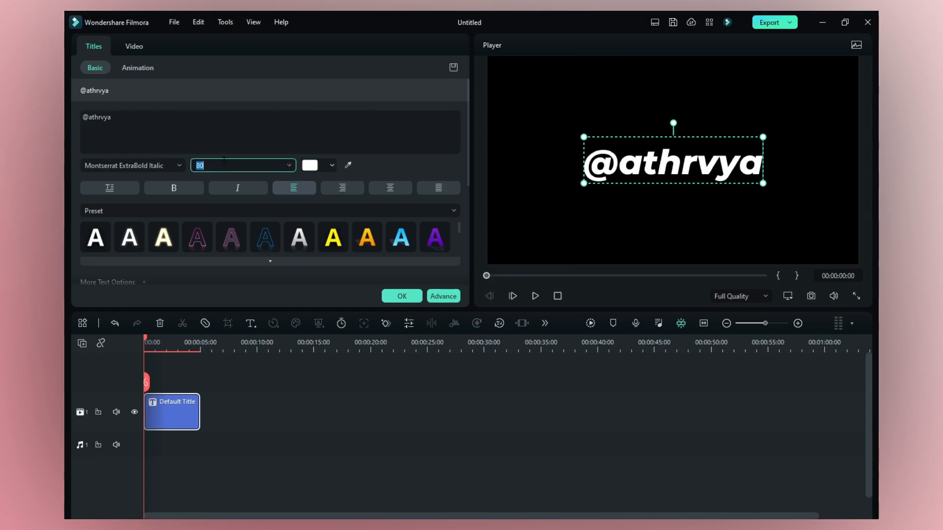
- Set the title text's font size to 36 and confirm the change
text(36)
key(Return)
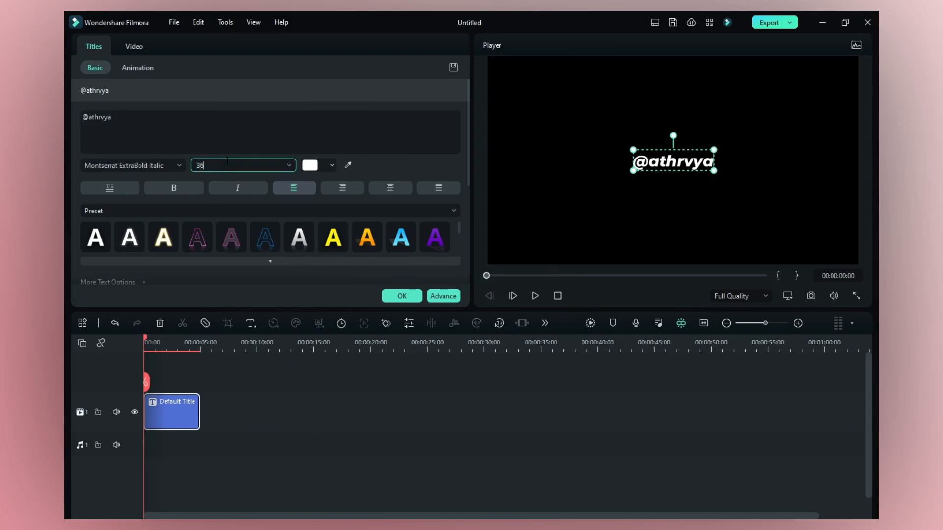
click(402, 296)
- Open the title in the advanced text editor and enable its shadow
click(669, 174)
double_click(663, 161)
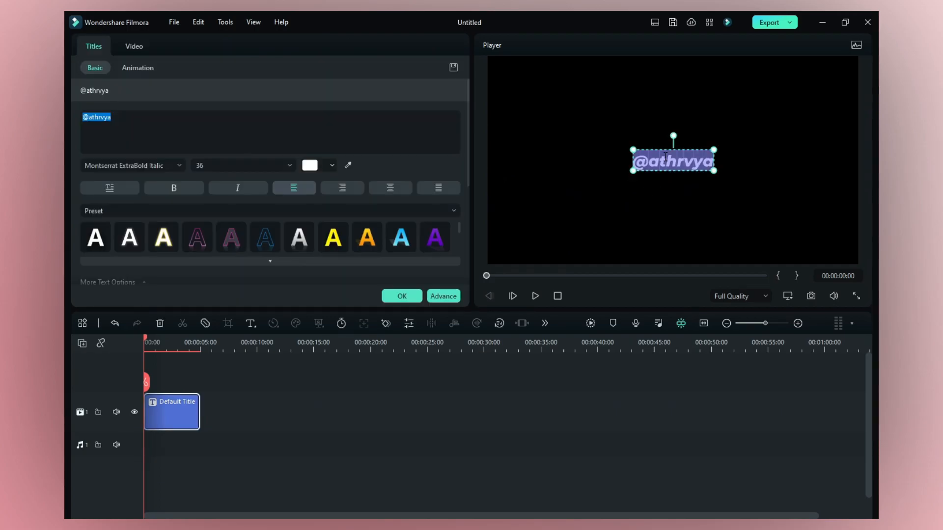
click(452, 297)
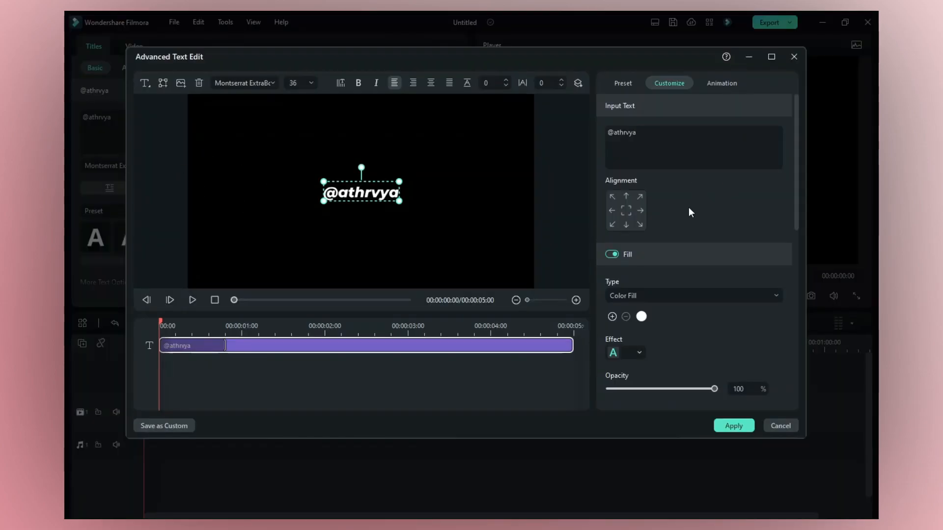
scroll(688, 209, down, 5)
click(612, 217)
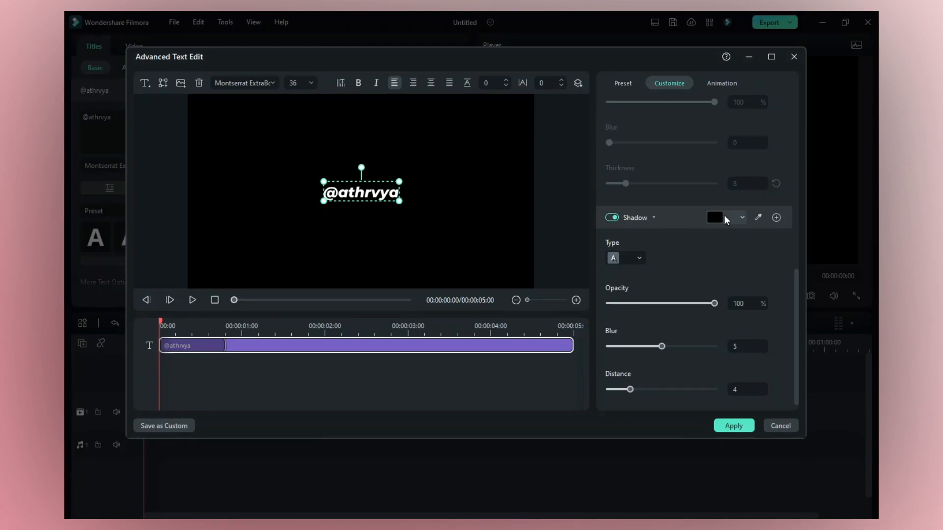
- Set the text shadow's opacity to 19% and its blur to 10
double_click(765, 308)
text(19)
key(Return)
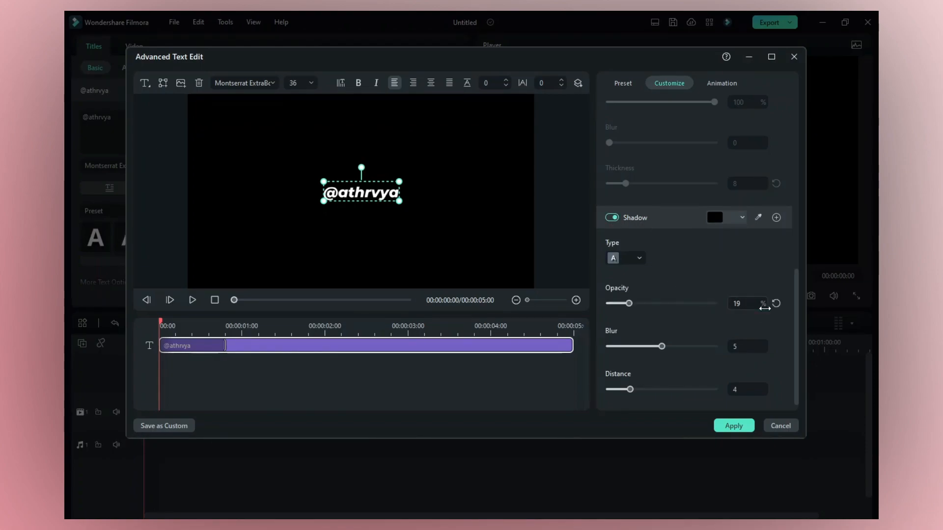
double_click(748, 346)
text(10)
key(Return)
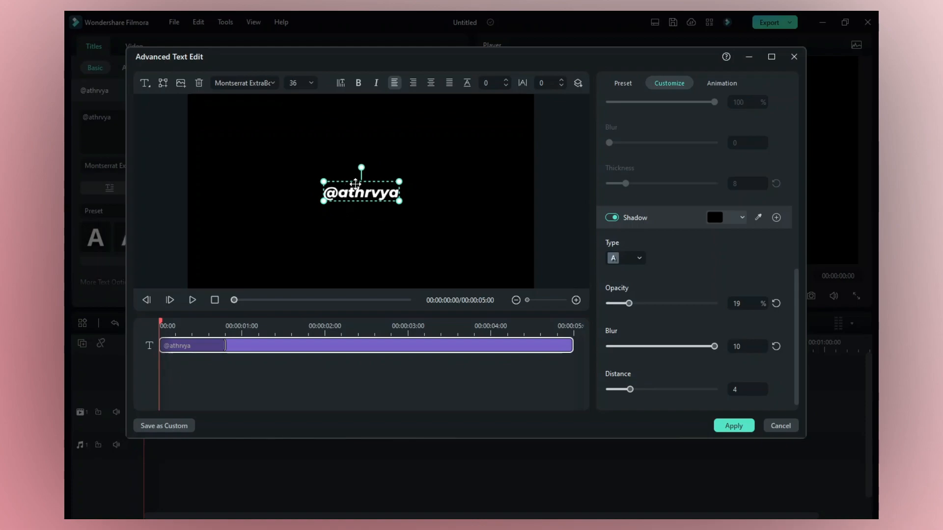
- Set the character spacing of the @ sign and the first letter of the handle to 4
scroll(715, 175, up, 10)
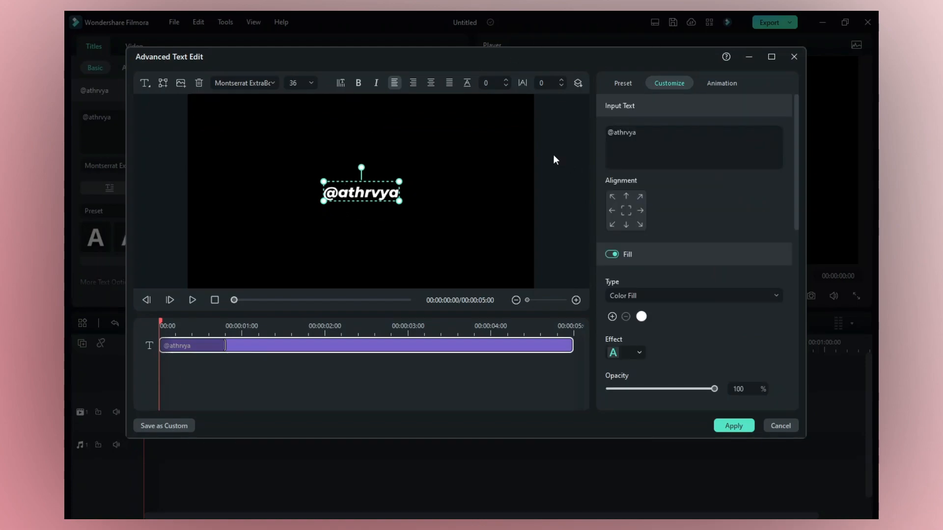
click(608, 133)
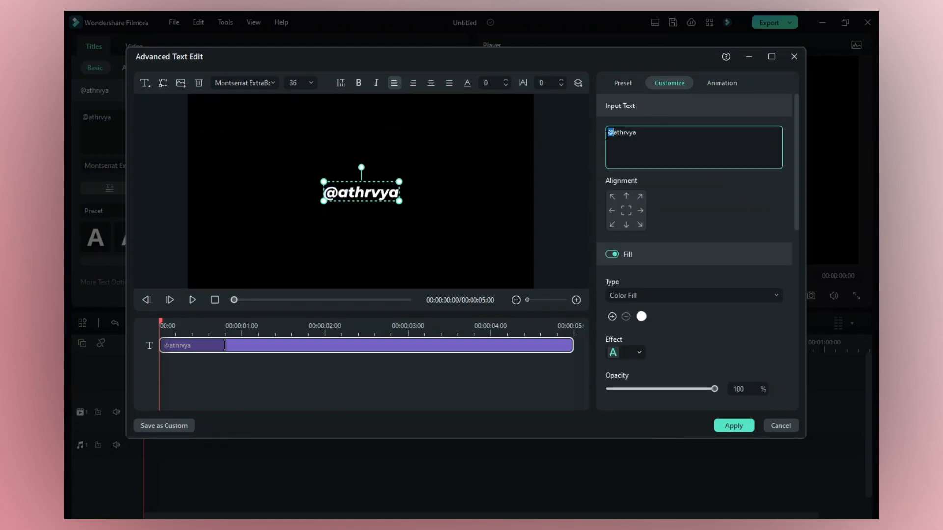
drag(608, 132, 617, 134)
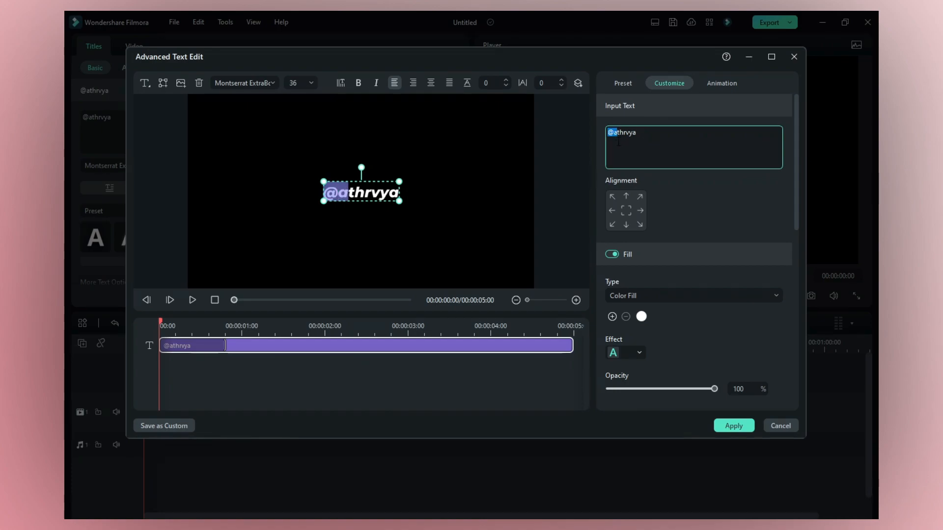
drag(542, 83, 547, 84)
click(504, 173)
- Set the character spacing of the letters following the @ sign to 3
click(646, 136)
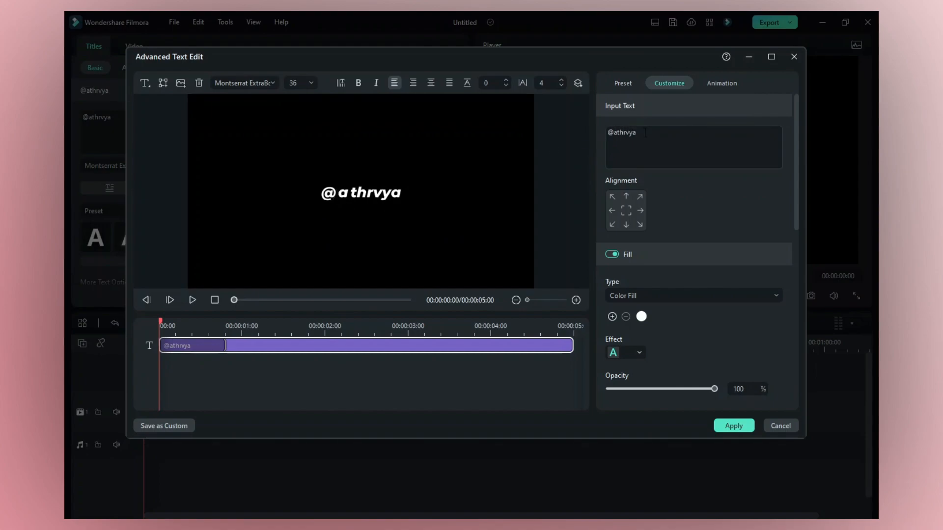
drag(647, 136, 614, 137)
drag(644, 137, 615, 137)
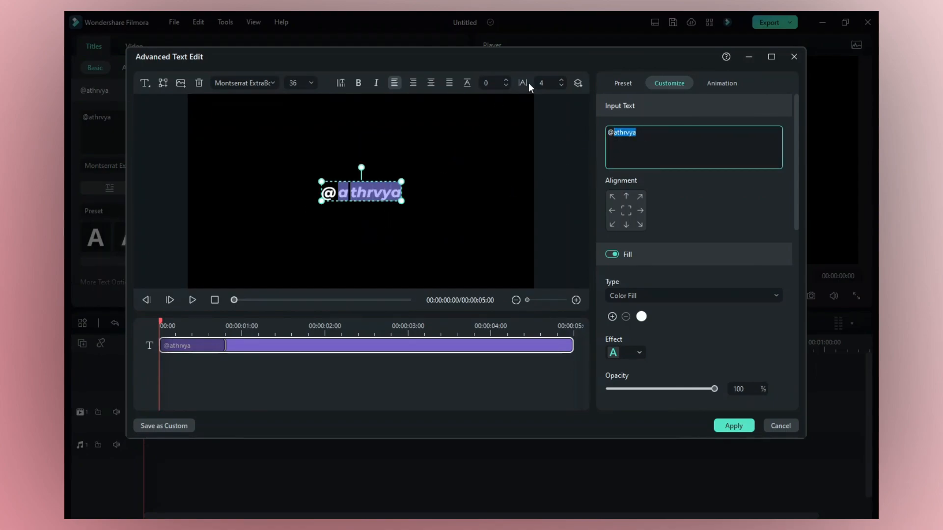
mouse_move(547, 83)
mouse_down()
mouse_move(539, 83)
mouse_move(547, 87)
mouse_up()
click(440, 206)
mouse_move(607, 133)
mouse_down()
mouse_move(636, 132)
mouse_move(617, 132)
mouse_up()
click(441, 206)
- Apply the advanced text changes and close the title's settings
double_click(625, 133)
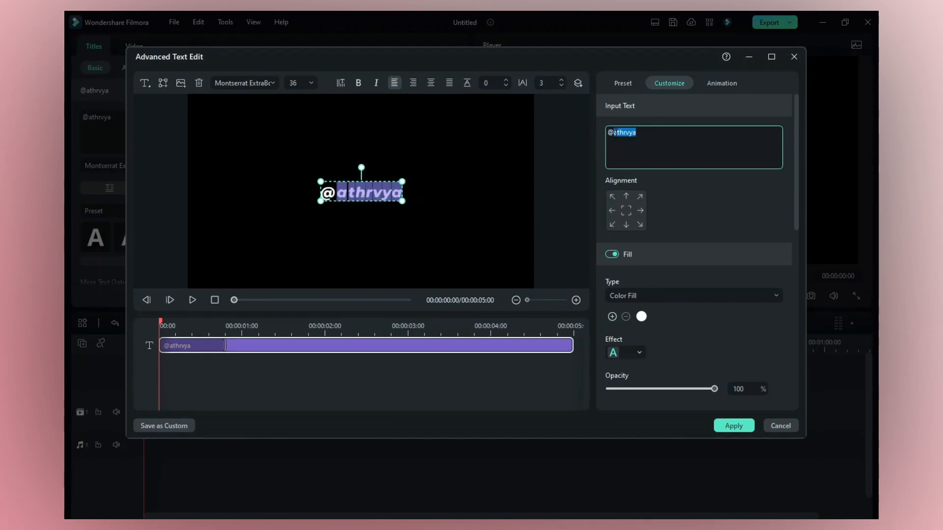
scroll(547, 83, down, 2)
scroll(547, 83, up, 3)
click(469, 191)
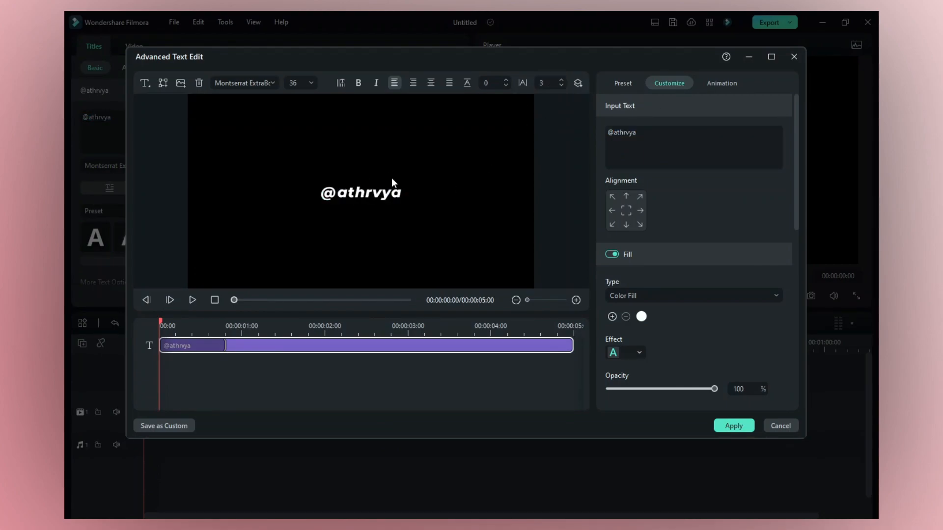
click(733, 426)
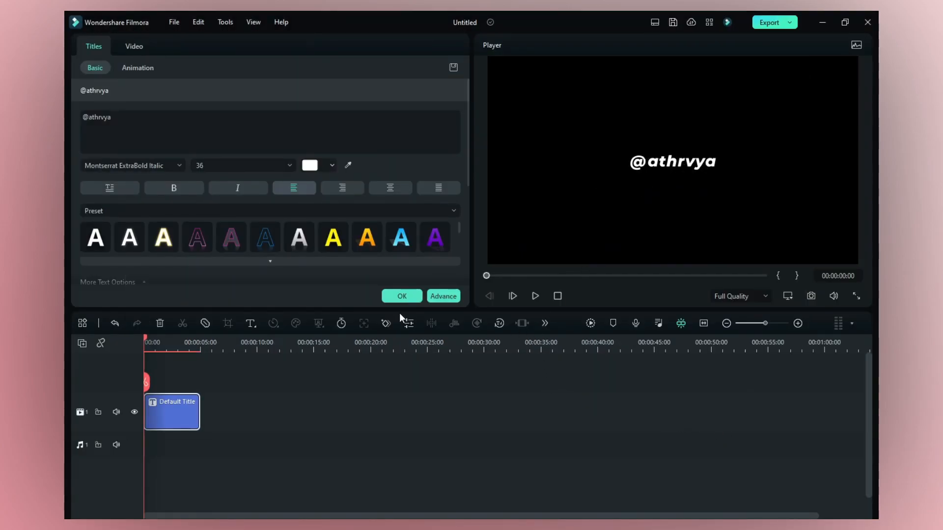
click(402, 296)
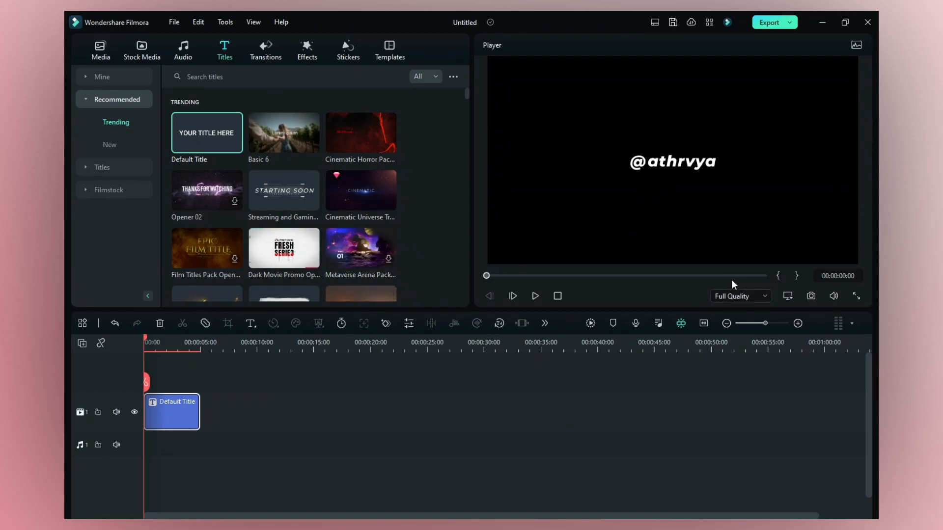
- Save a PNG snapshot of the title frame and delete the title clip from the timeline
click(812, 295)
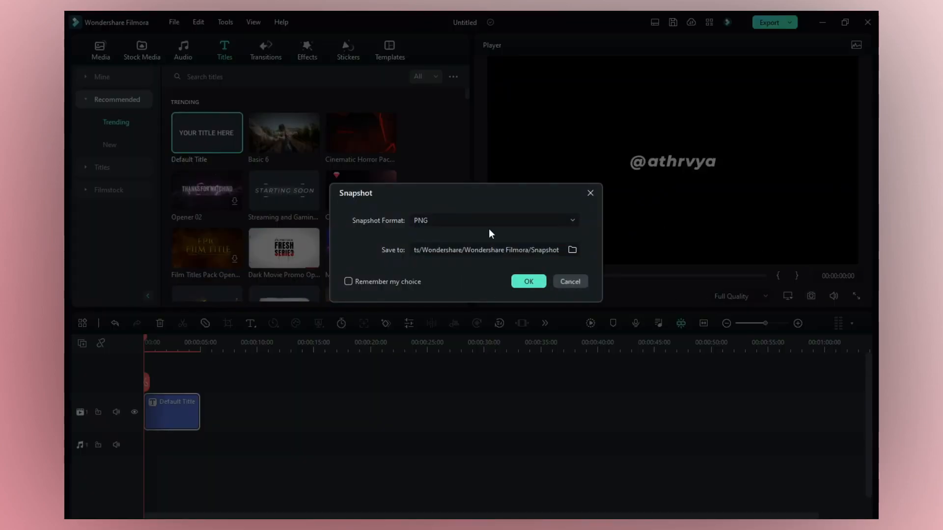
click(529, 281)
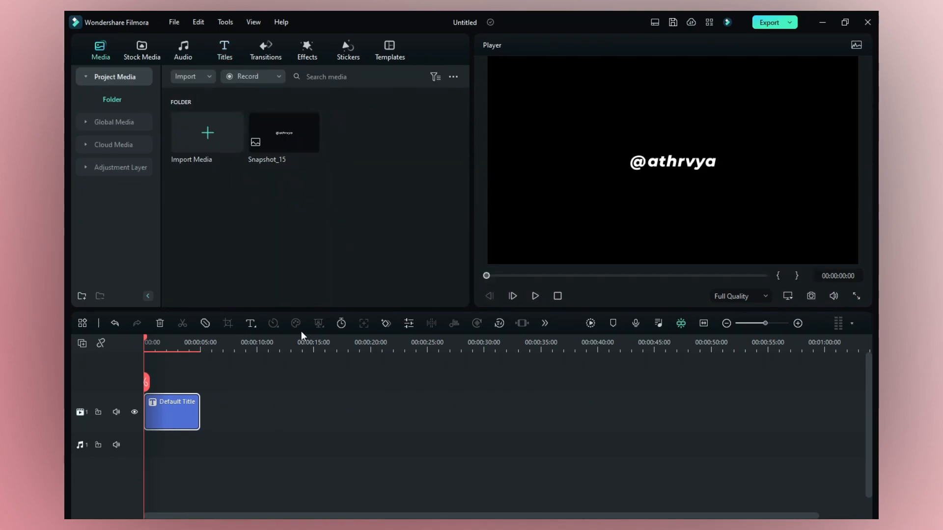
click(157, 319)
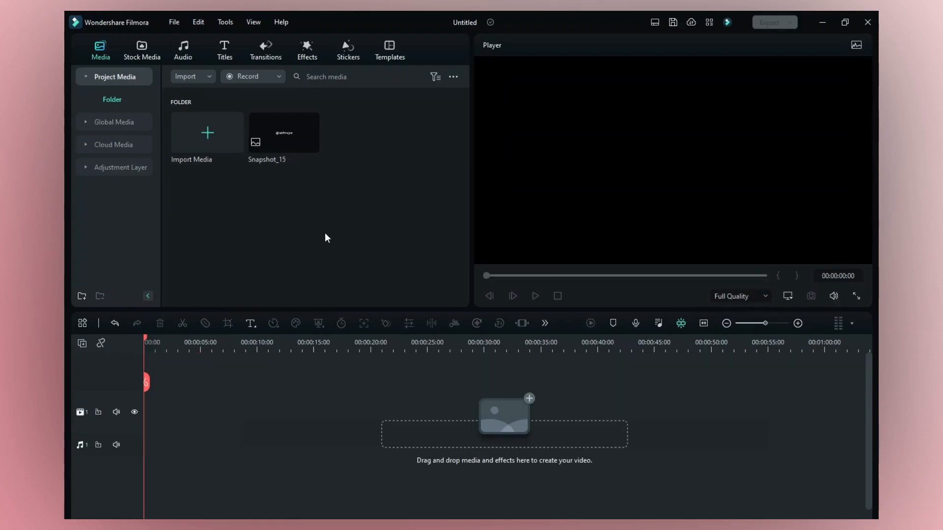
- Import the "Wednesday Edit by Unknown" video and place it at the start of the first video track
double_click(290, 217)
click(122, 39)
double_click(206, 183)
scroll(303, 144, down, 5)
double_click(206, 218)
drag(356, 136, 151, 434)
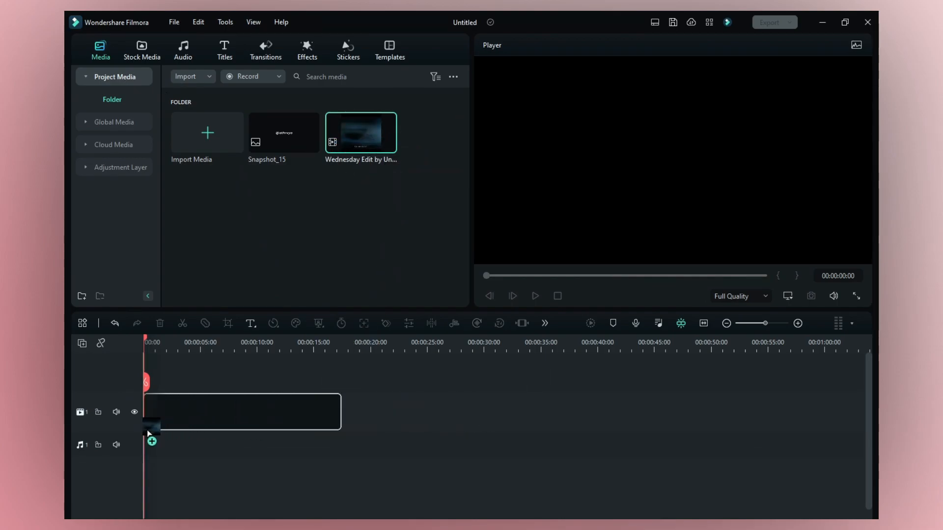
- Play the first seconds of the video clip to check how it fits the project frame
click(502, 300)
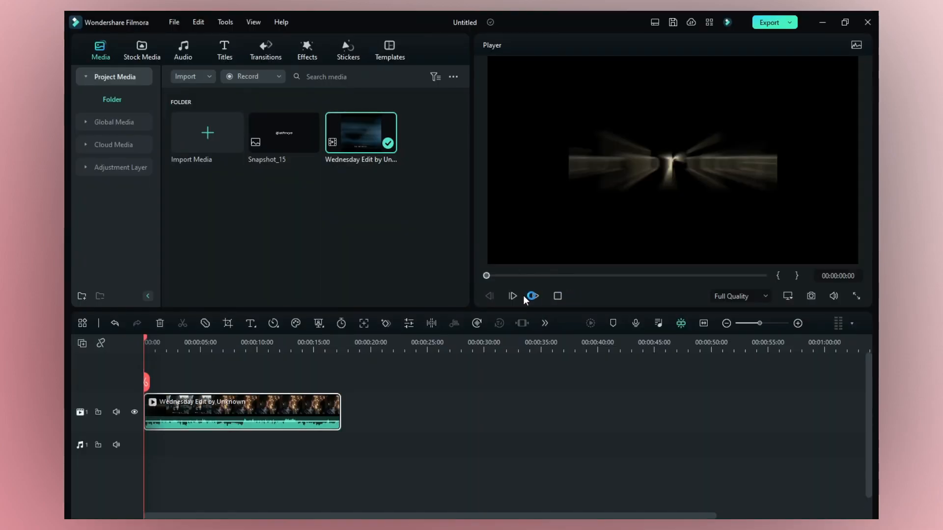
click(534, 295)
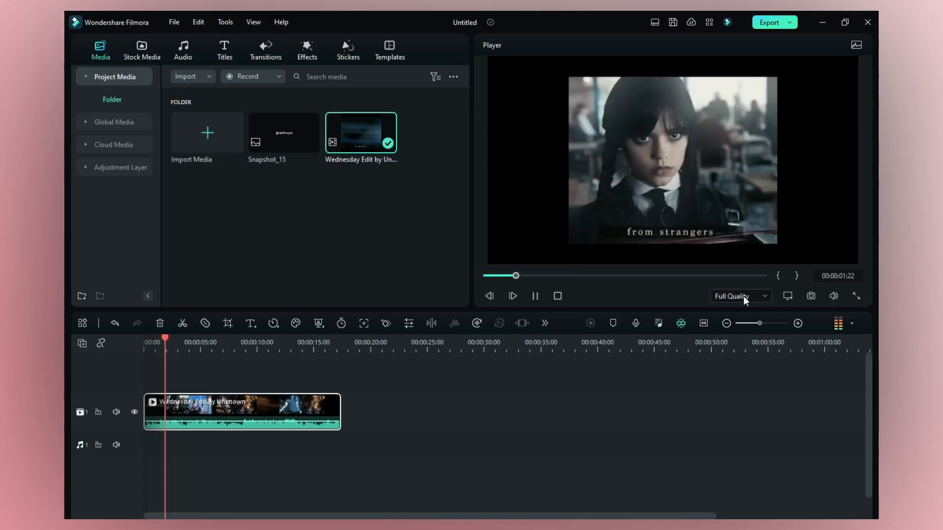
key(space)
- Change the project aspect ratio to 1:1 (Instagram)
click(788, 296)
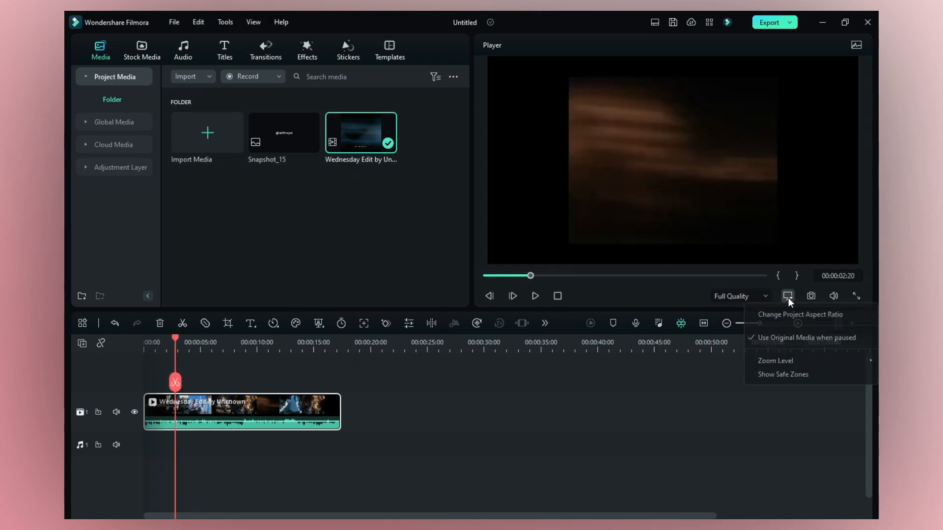
click(823, 316)
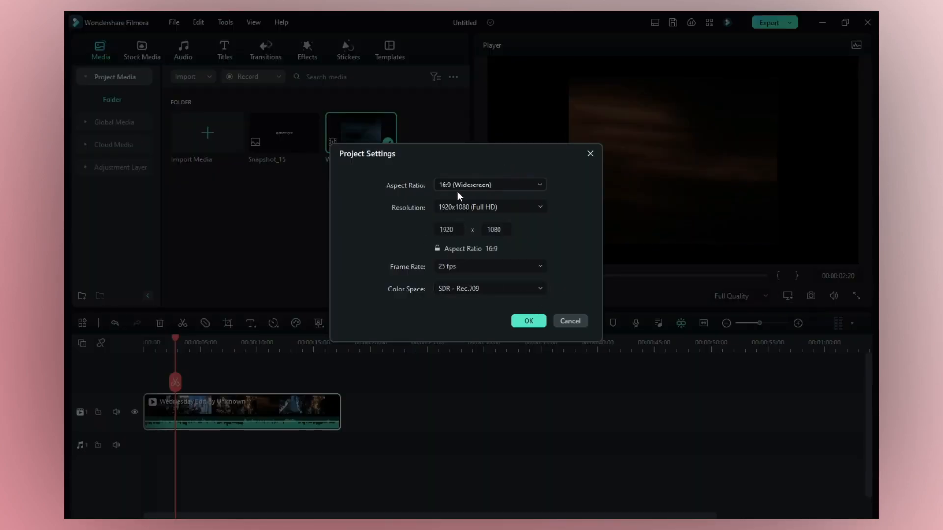
click(493, 205)
click(478, 183)
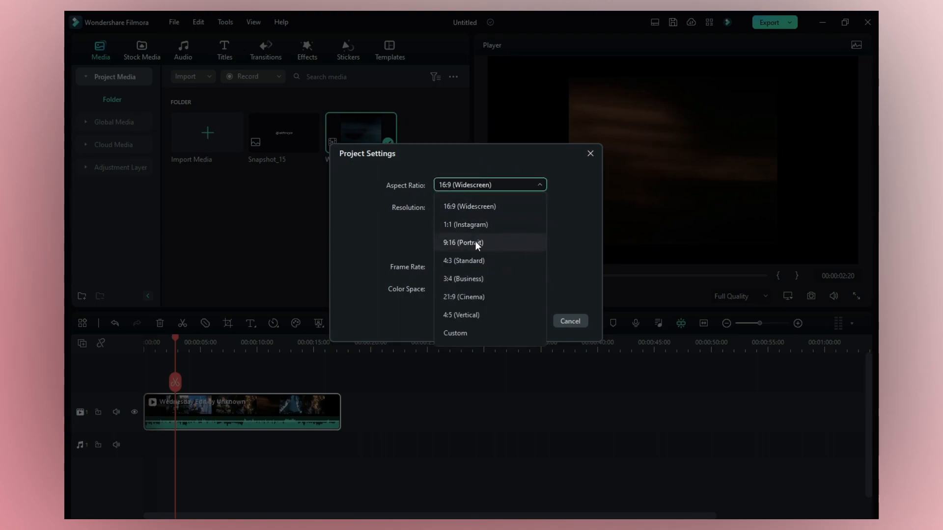
click(486, 224)
click(529, 321)
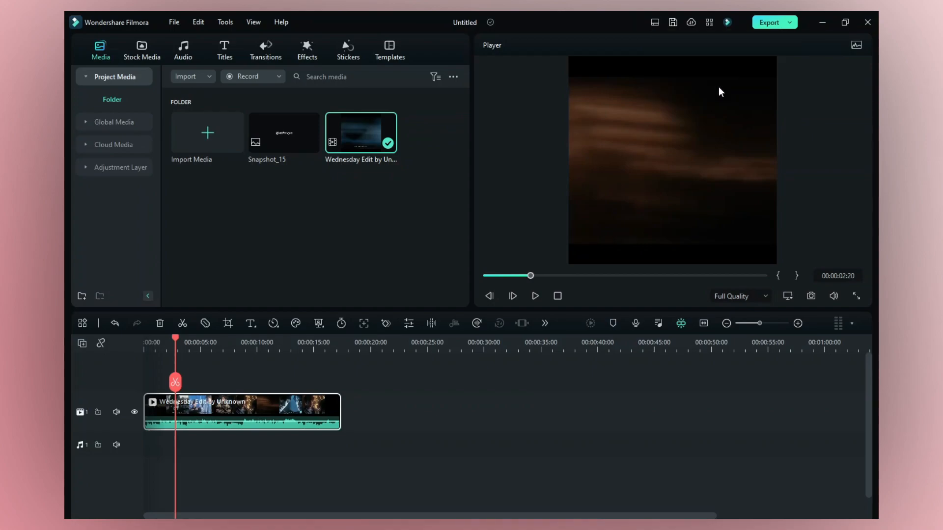
- Switch the workspace to the Short Video layout with an enlarged player and preview the clip in it
mouse_move(654, 23)
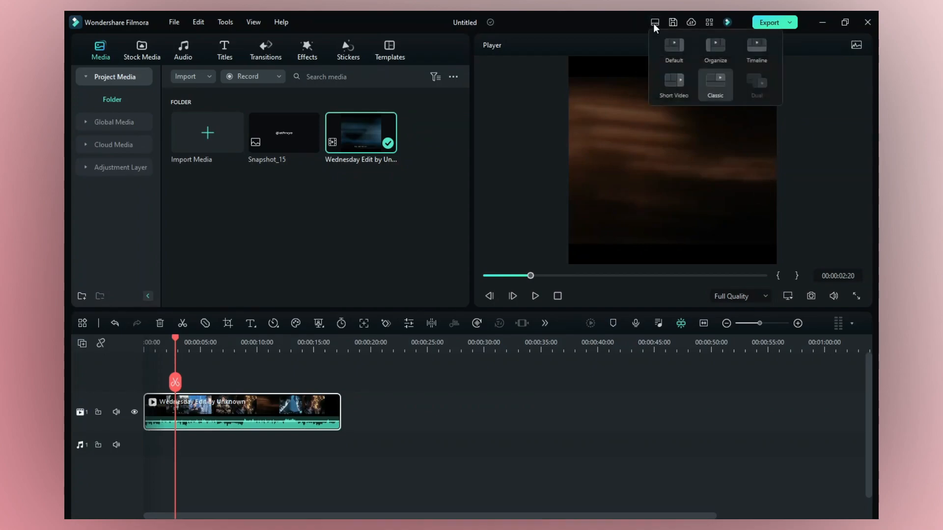
click(667, 90)
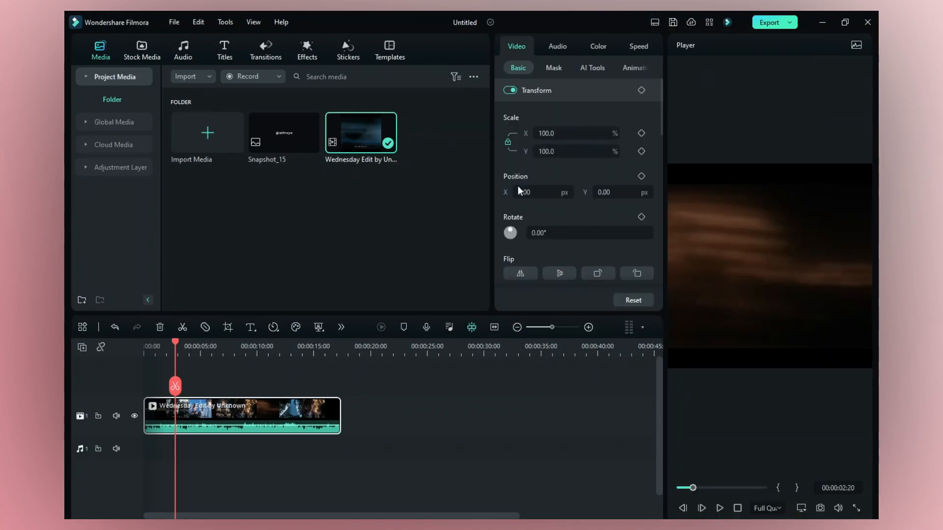
drag(663, 169, 566, 169)
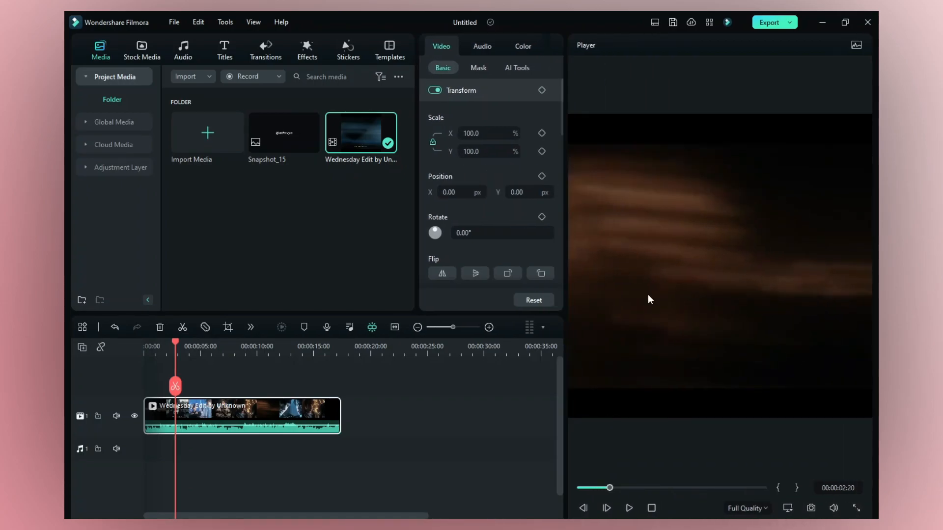
click(629, 508)
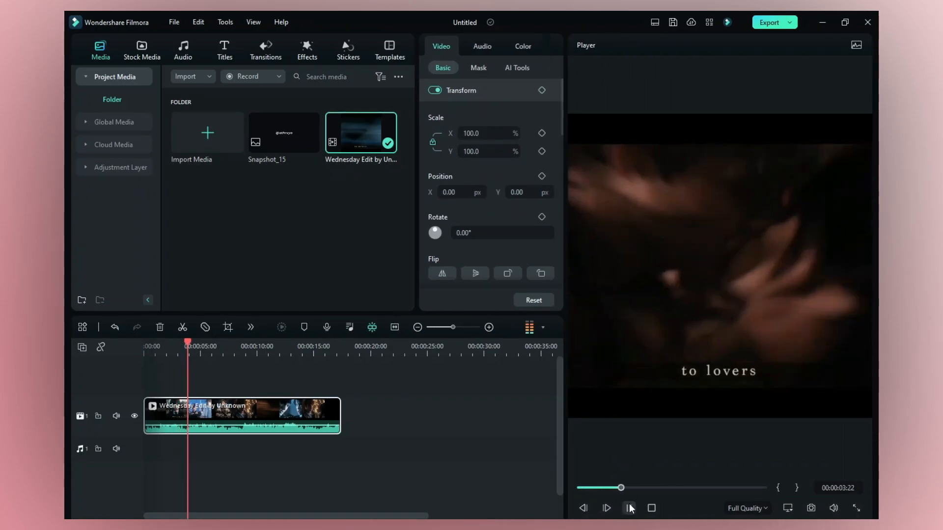
click(629, 508)
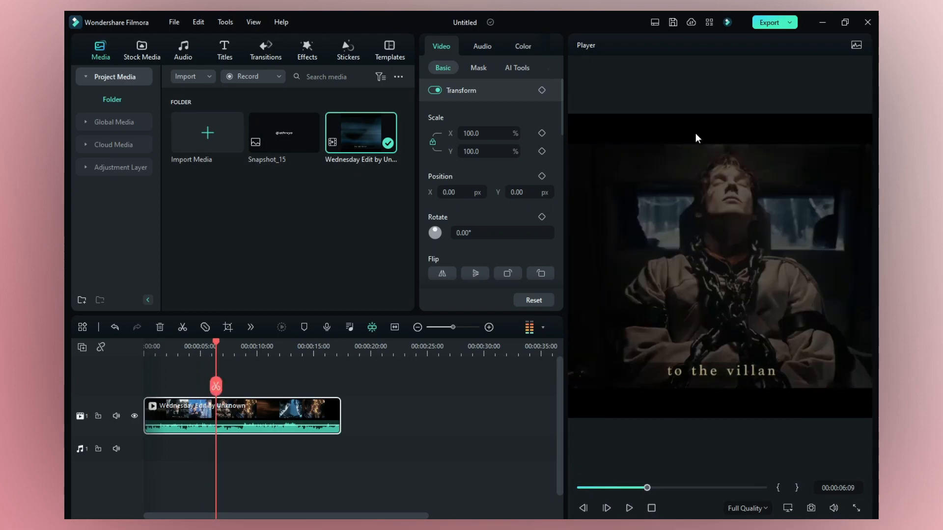
- Stack a second copy of the Wednesday video on the track above, keeping the 1080 x 1080 25fps project settings, and select that copy
click(361, 392)
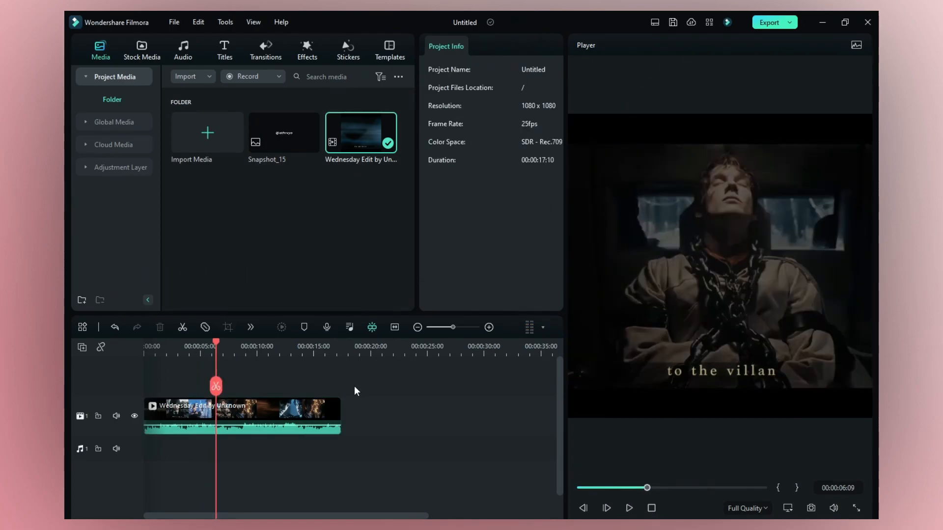
drag(361, 121, 143, 396)
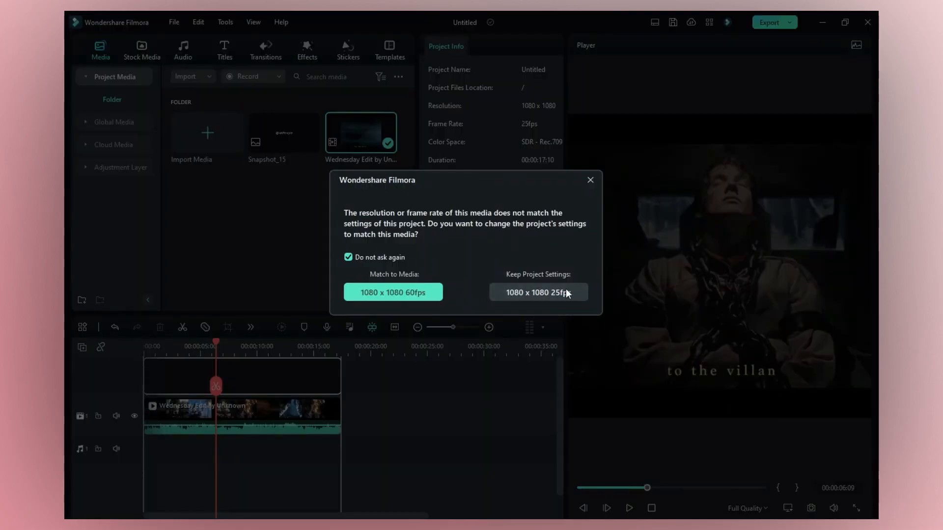
click(565, 350)
click(220, 461)
click(206, 417)
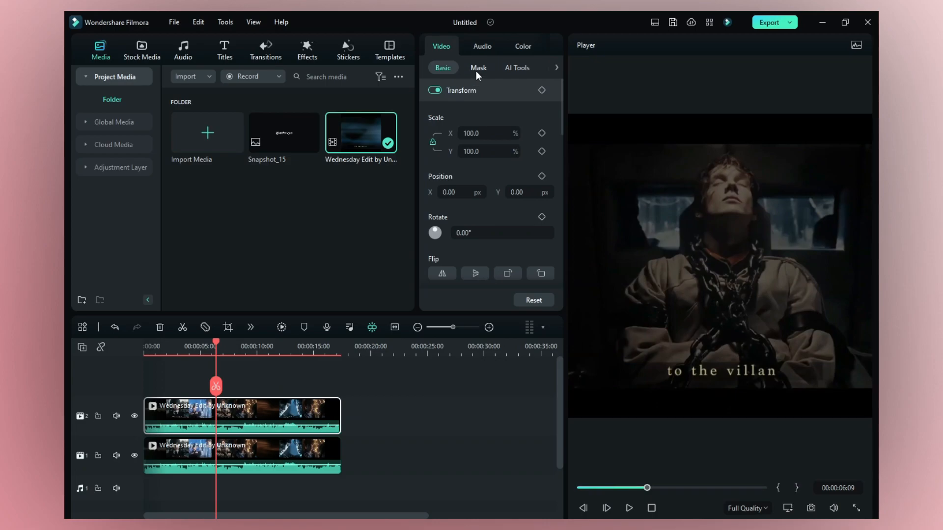
- Switch the workspace layout to Classic
click(658, 23)
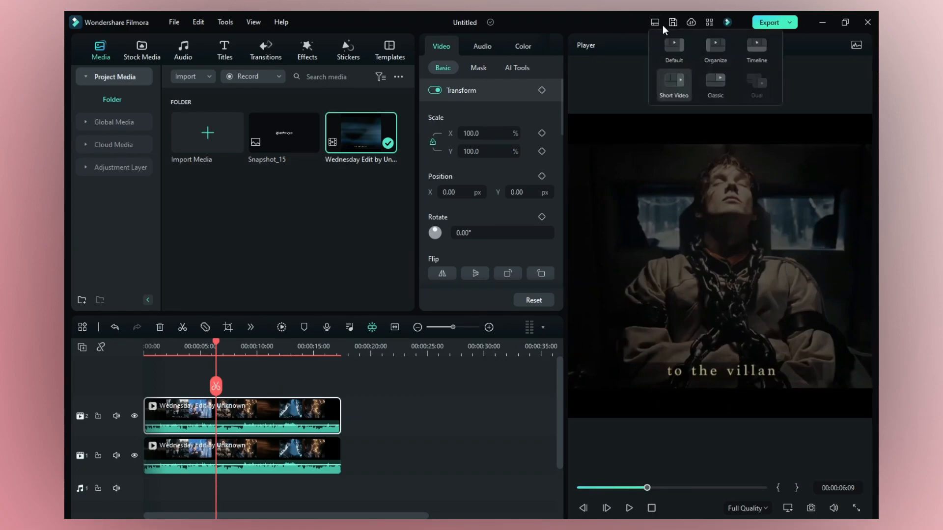
click(720, 83)
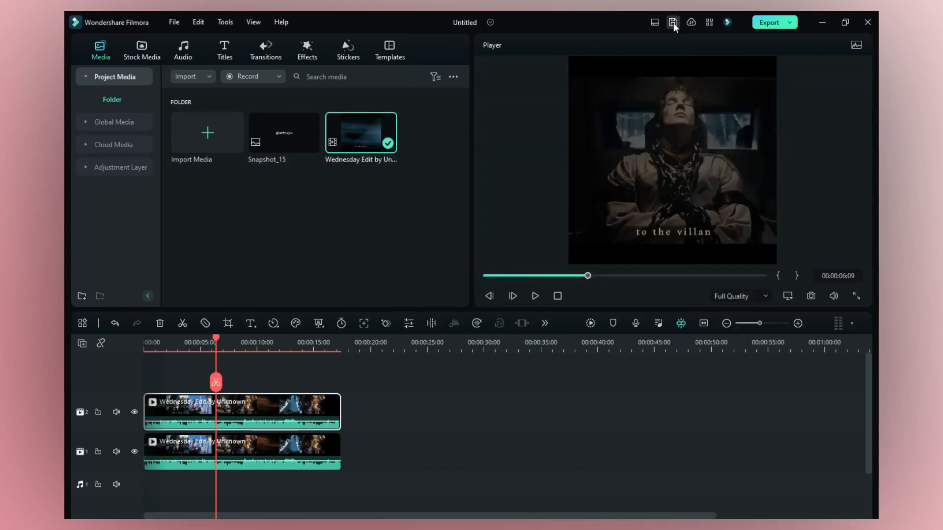
- Load the Snapshot_13 image from the Snapshot folder as a custom mask for the upper Wednesday clip
double_click(284, 402)
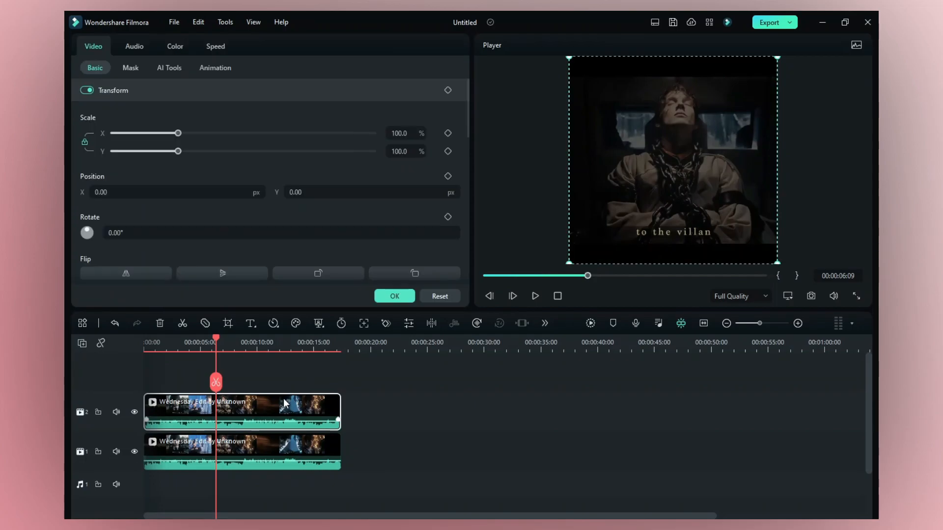
click(130, 67)
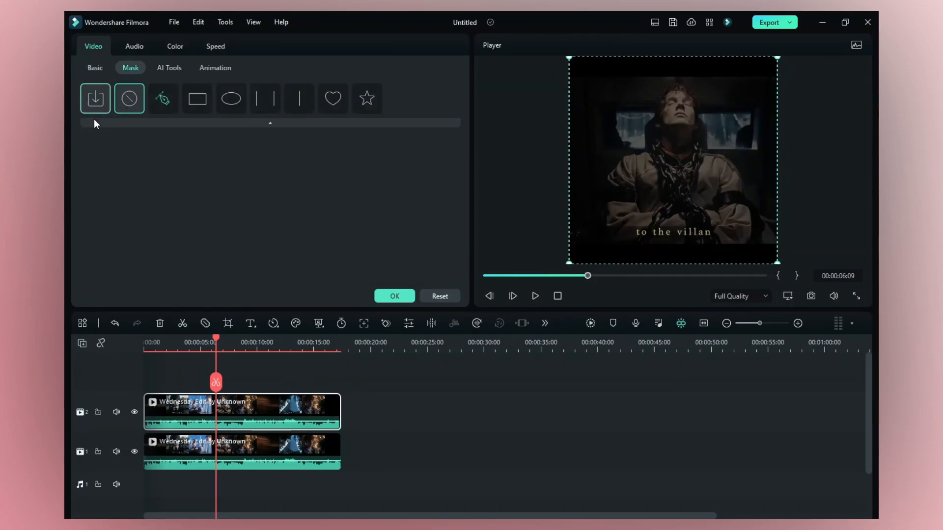
click(95, 99)
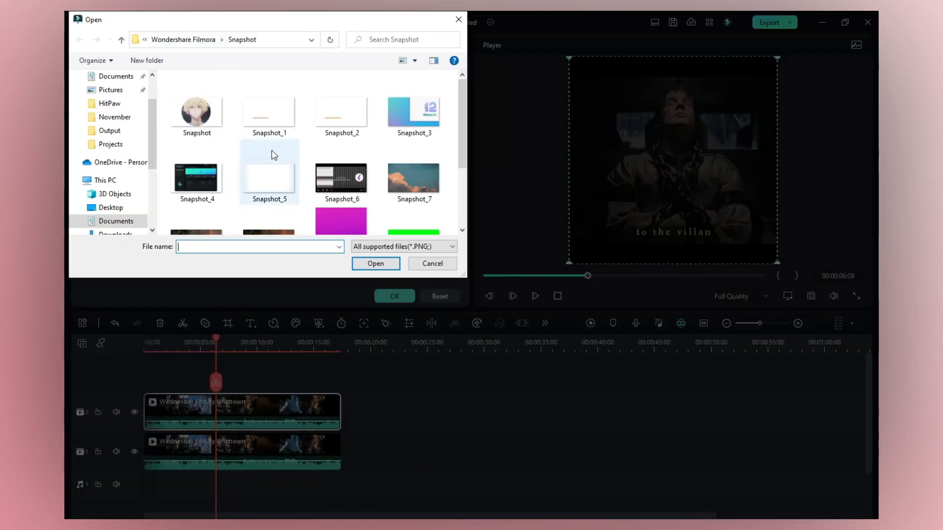
scroll(273, 169, down, 2)
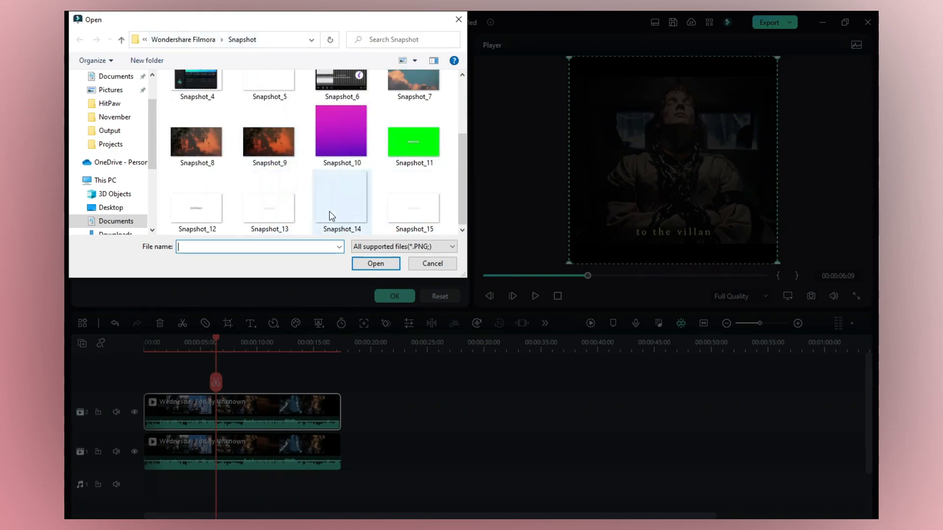
click(405, 212)
click(270, 217)
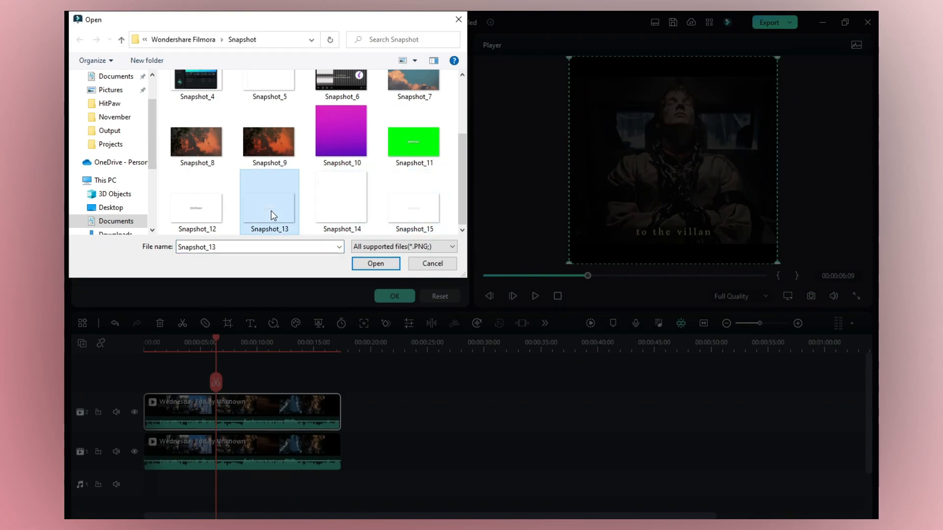
click(379, 268)
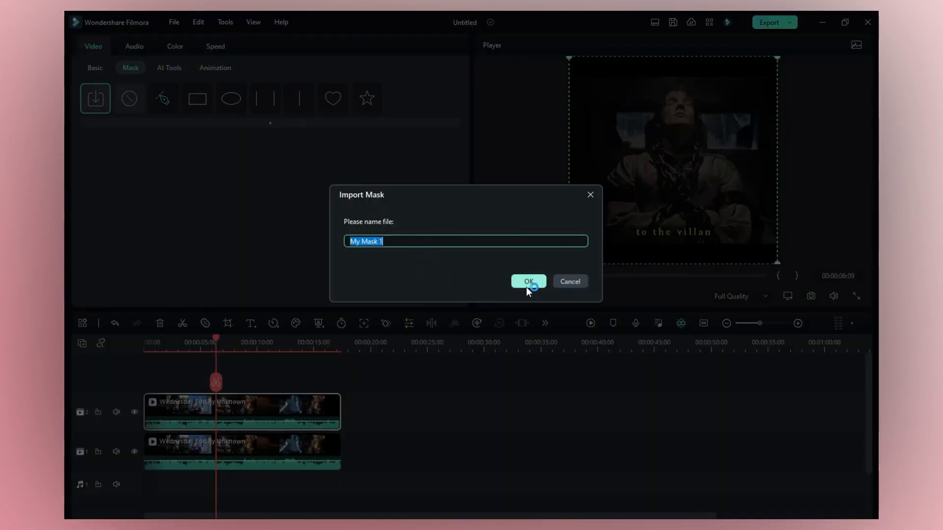
- Name the imported mask "Mirror Watermark" and apply it to the upper Wednesday clip
key(BackSpace)
text(Mirror Watermark)
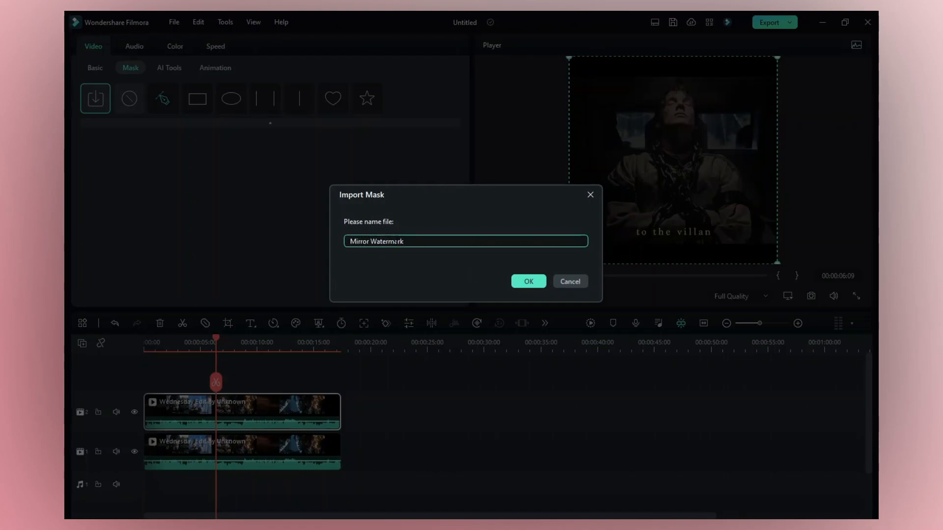
click(533, 281)
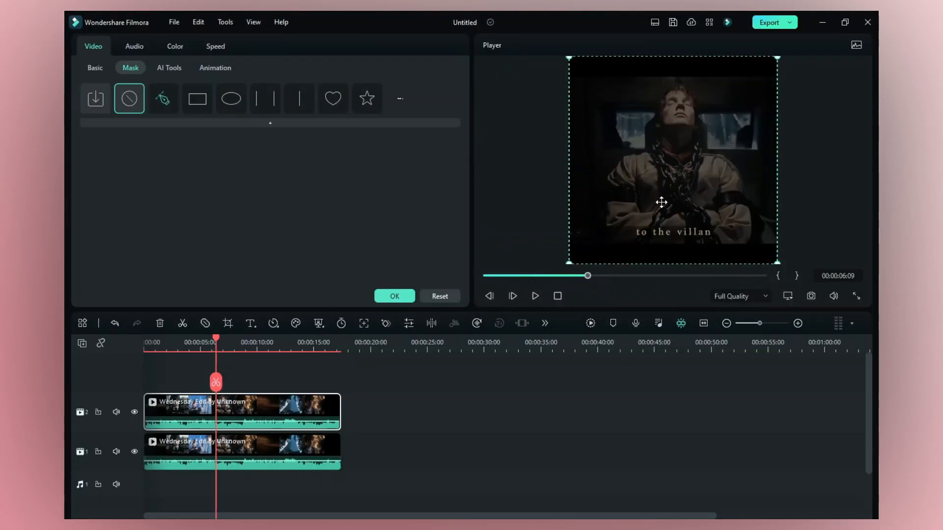
click(399, 112)
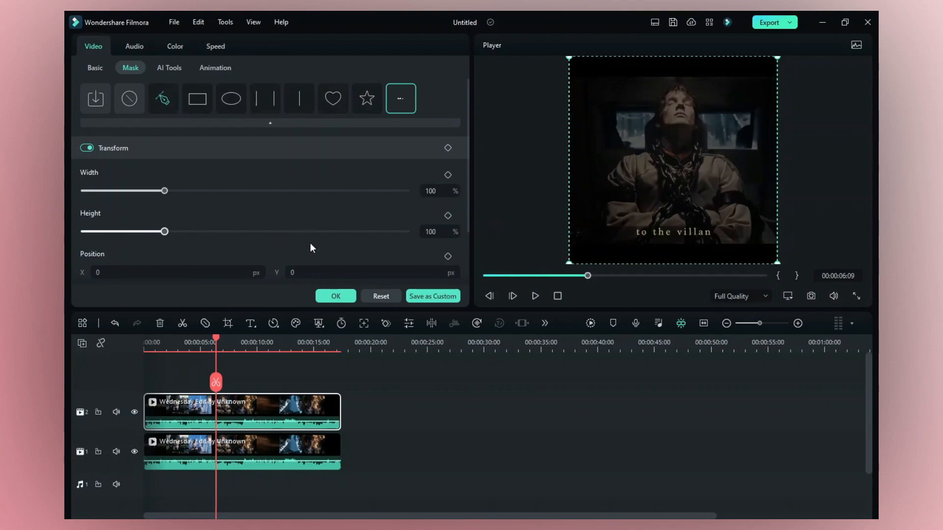
- Enable a drop shadow on the masked upper clip and set the shadow colour to black
click(95, 68)
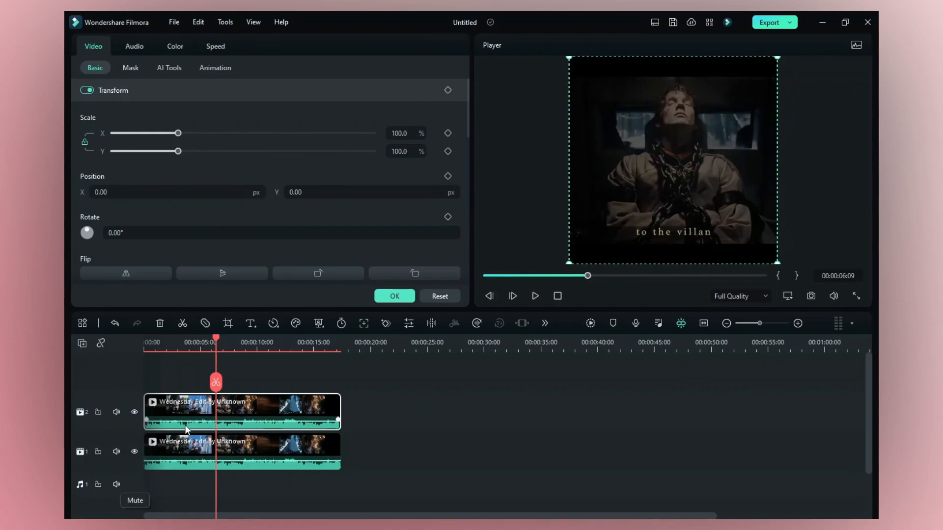
scroll(205, 235, down, 5)
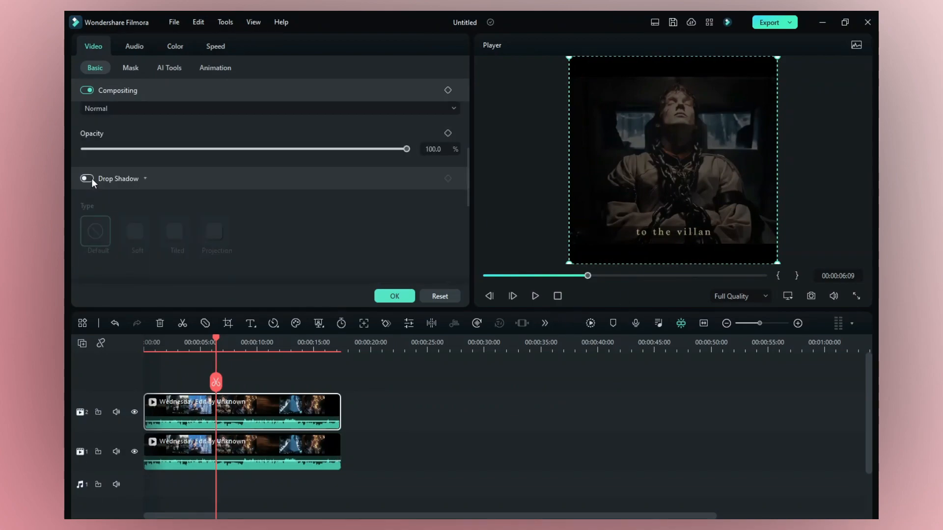
click(88, 179)
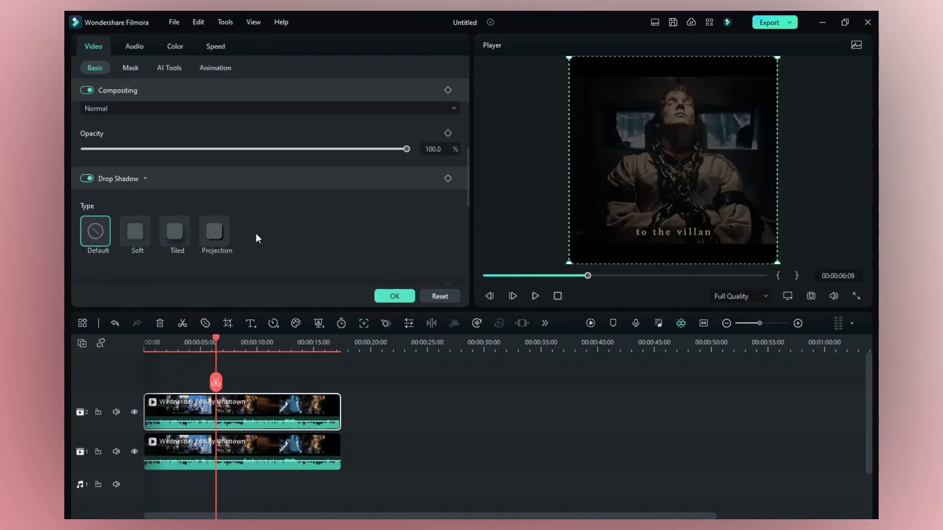
scroll(256, 235, down, 6)
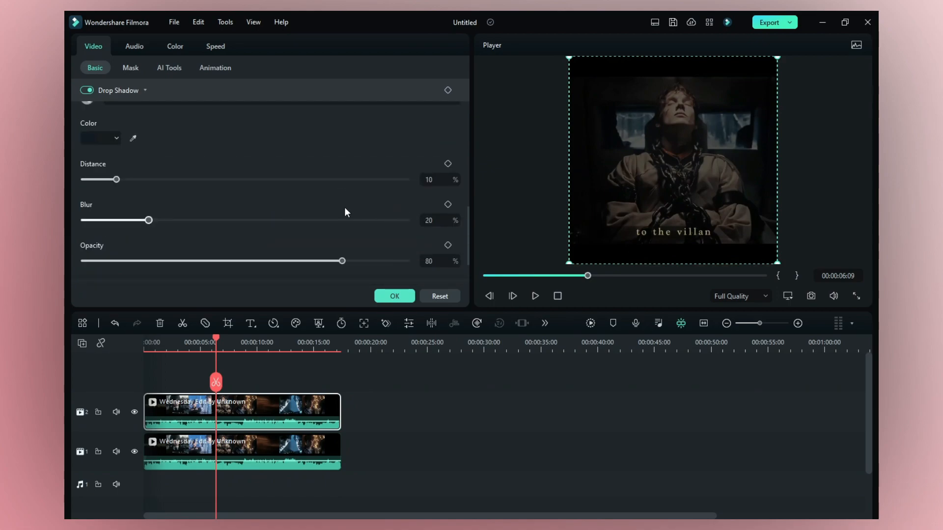
click(94, 138)
click(94, 213)
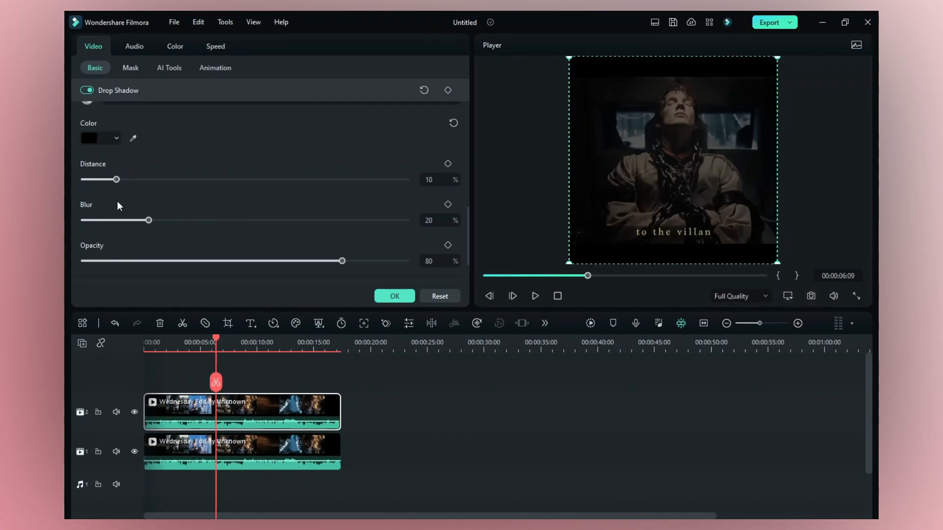
- Set the drop shadow's distance to 3% and its blur to 8%
click(429, 180)
key(Return)
click(428, 218)
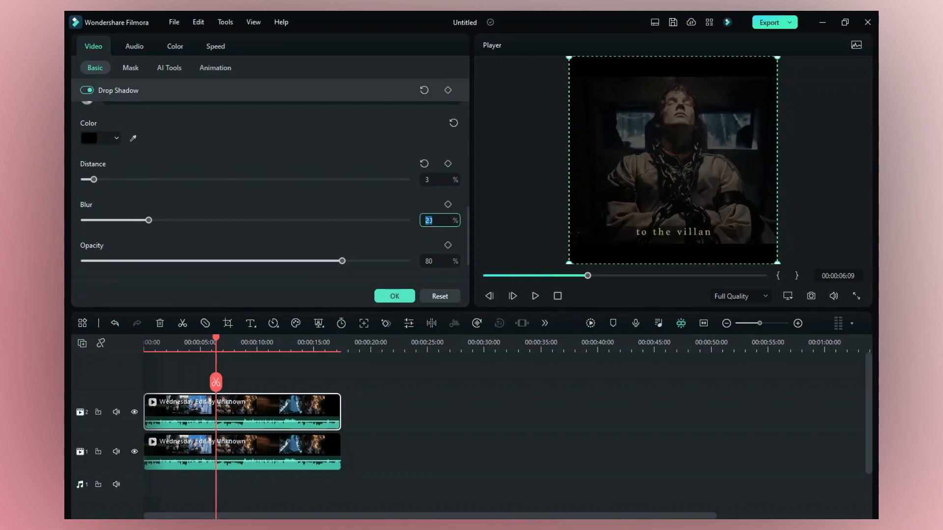
key(Return)
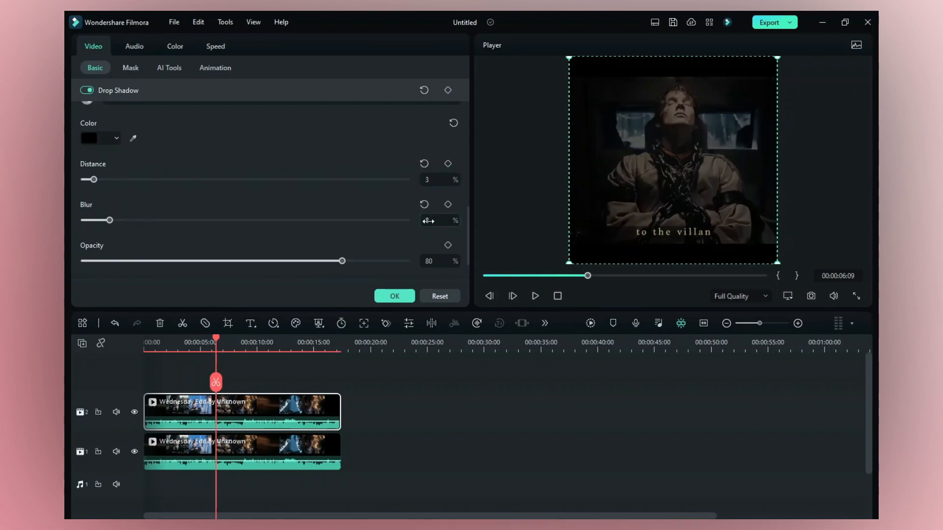
- Try a drop shadow distance of 10% on the frame at about 4 seconds
click(189, 344)
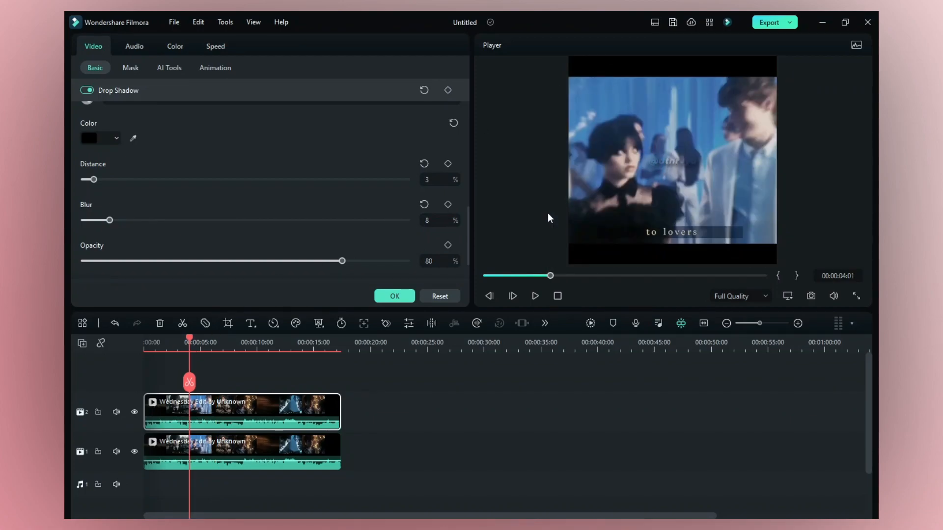
click(428, 180)
text(10)
key(Return)
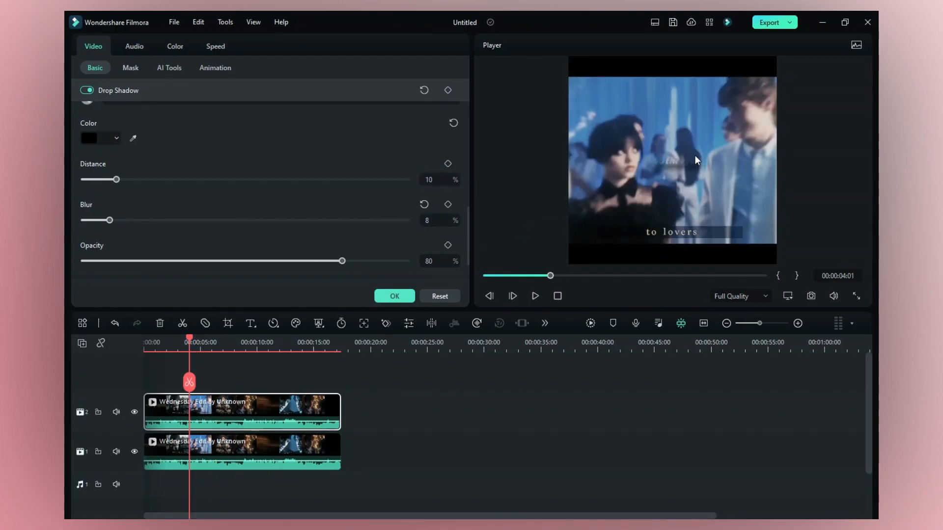
- Set the drop shadow's distance to 3% and its opacity to 100%
click(442, 181)
key(Return)
click(435, 260)
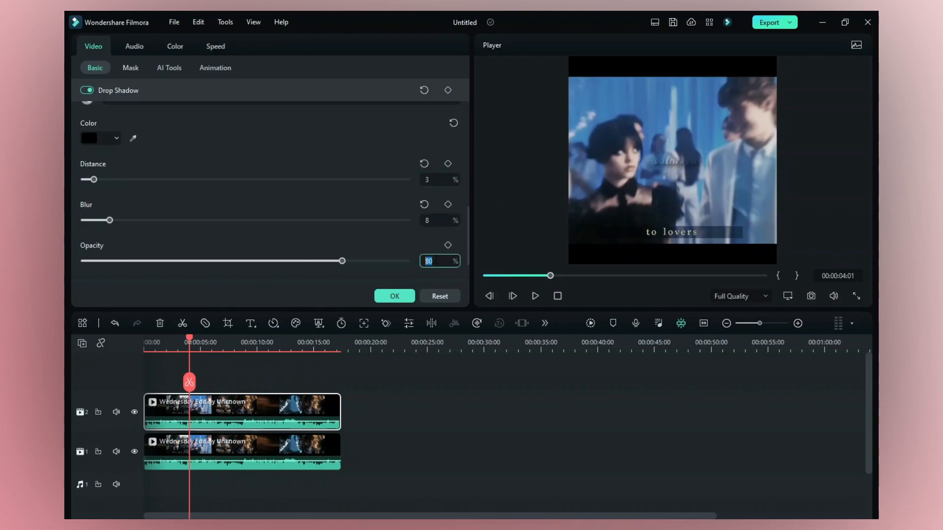
text(100)
key(Return)
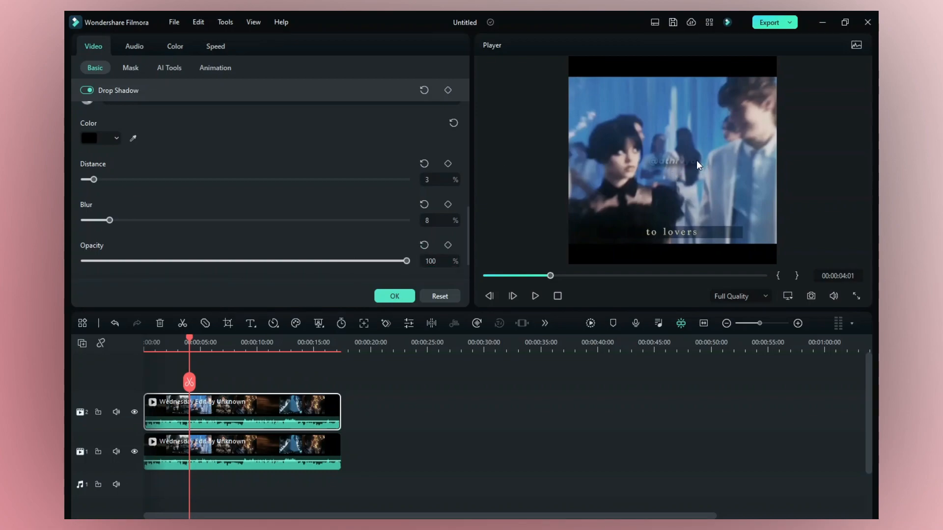
- Scale the masked upper clip uniformly to 66.7% and set its Y position to -97 px
scroll(337, 206, up, 10)
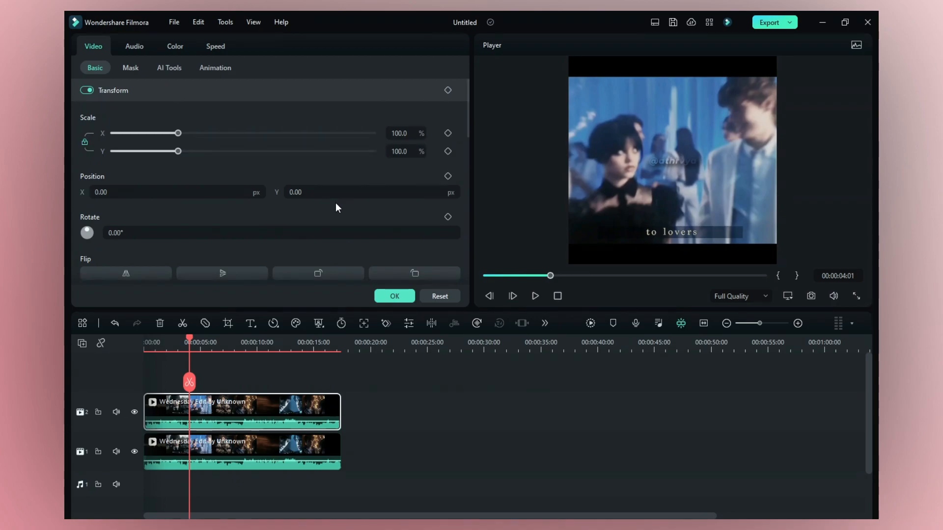
click(399, 133)
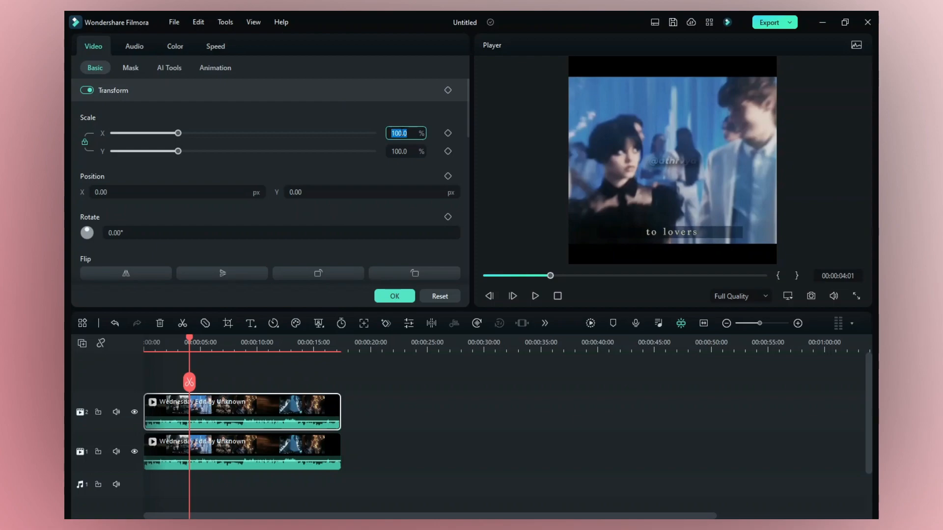
text(66.7)
key(Return)
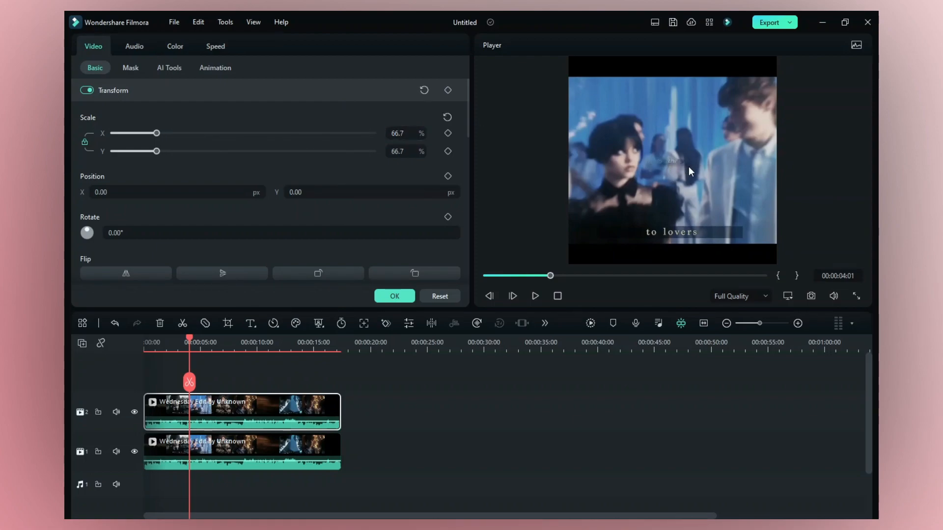
click(375, 191)
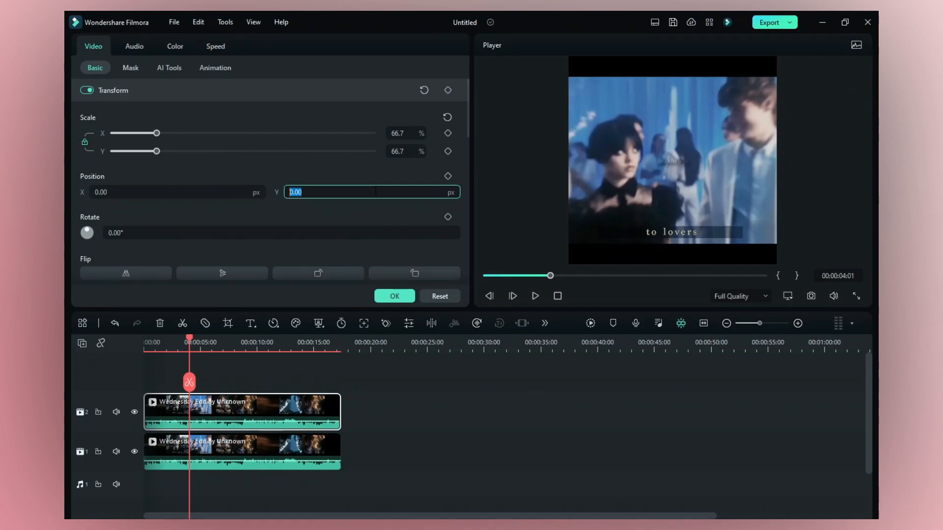
text(-97)
key(Return)
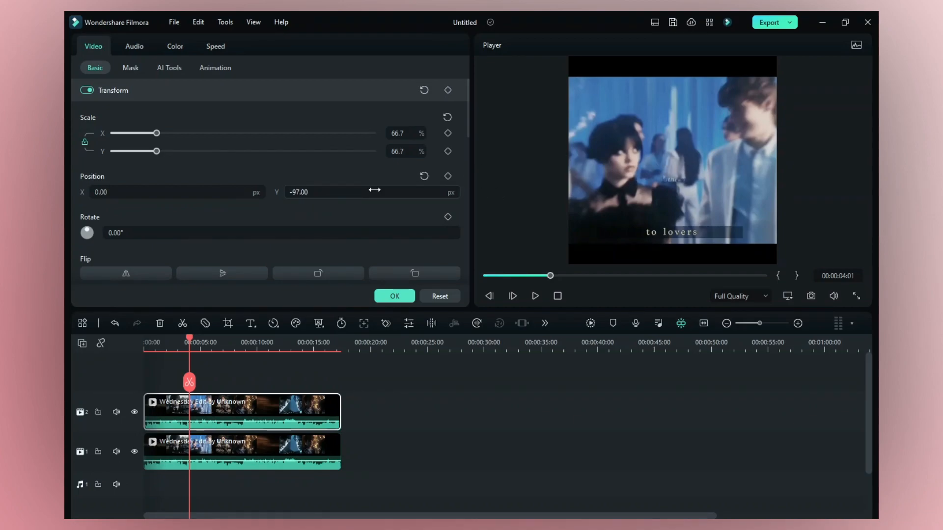
- Spot-check the watermark on other frames, then switch the workspace to the Short Video layout with an enlarged player
click(171, 351)
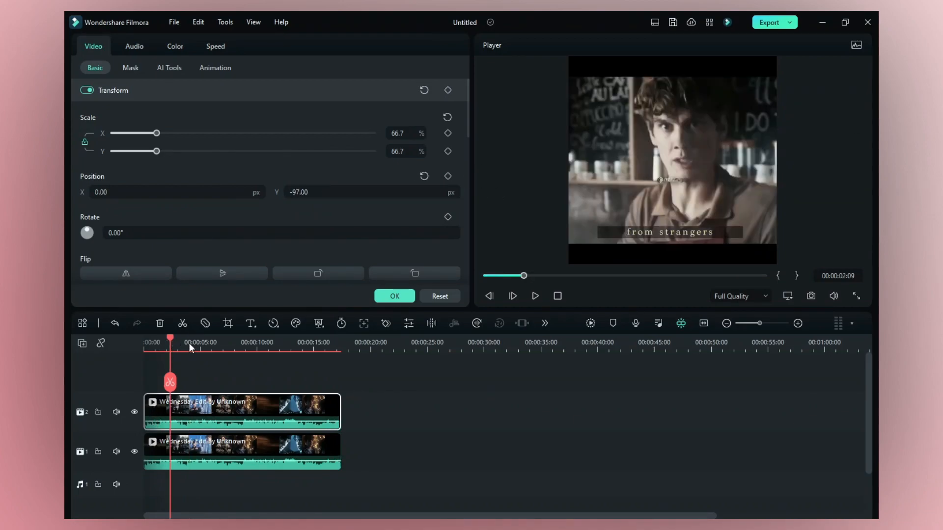
click(210, 349)
click(656, 22)
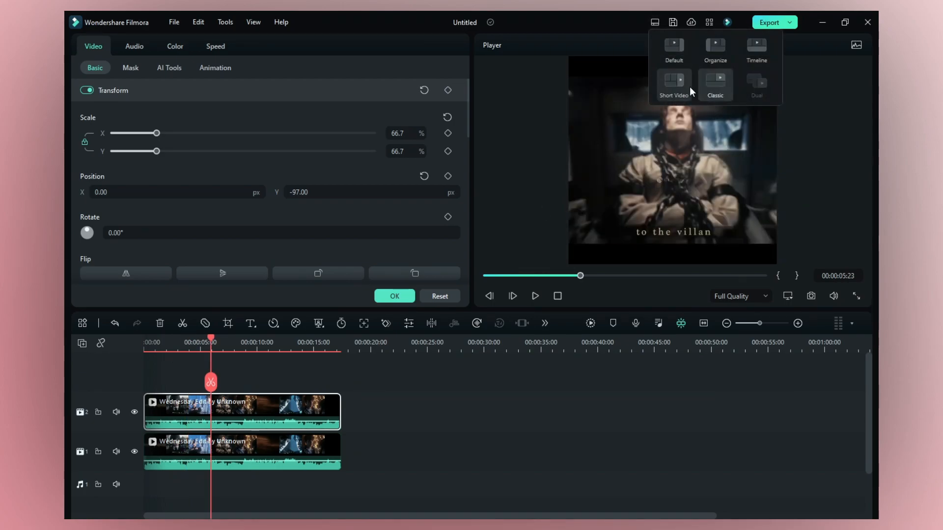
click(687, 86)
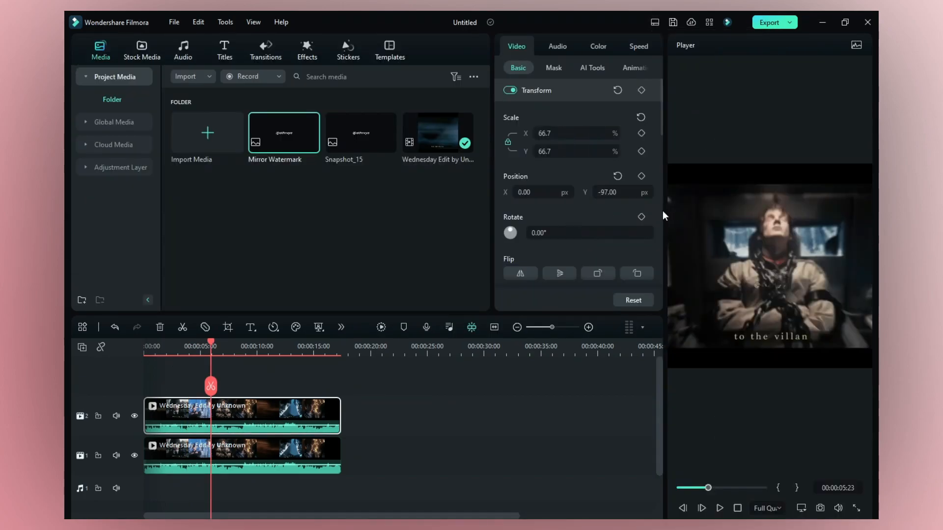
drag(650, 211, 381, 212)
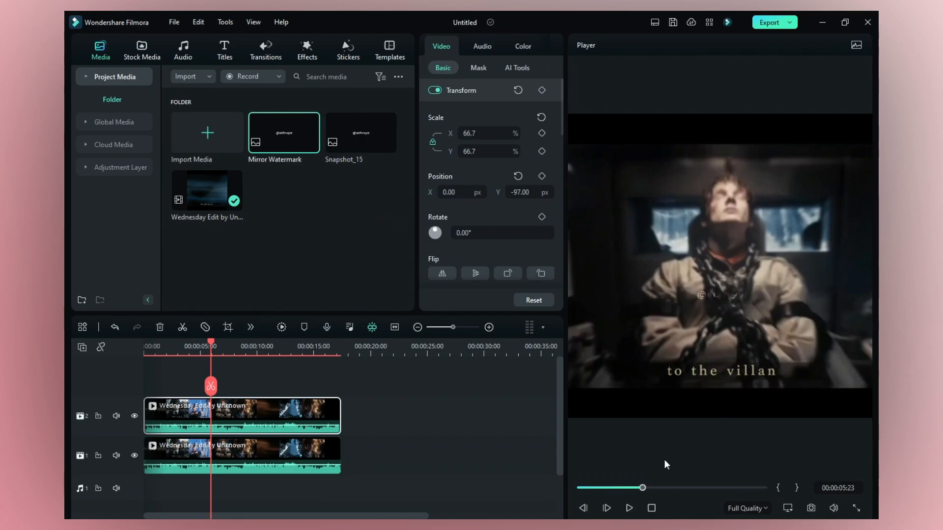
- Deselect the clip and play the video from the start to review the mirror watermark
click(629, 510)
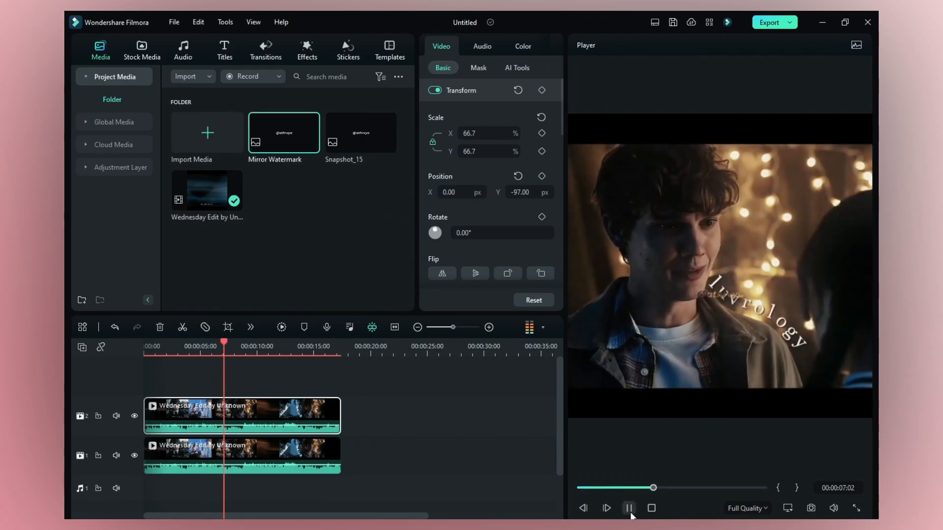
click(630, 508)
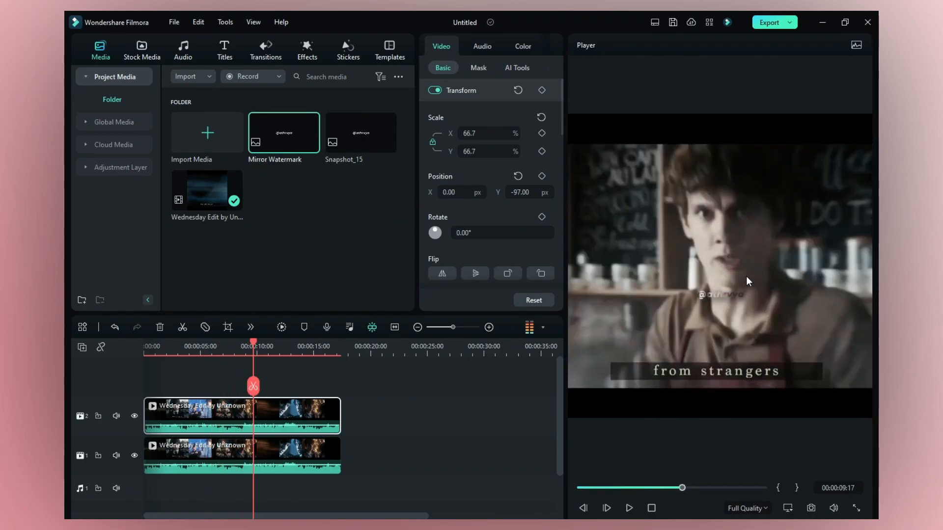
click(366, 449)
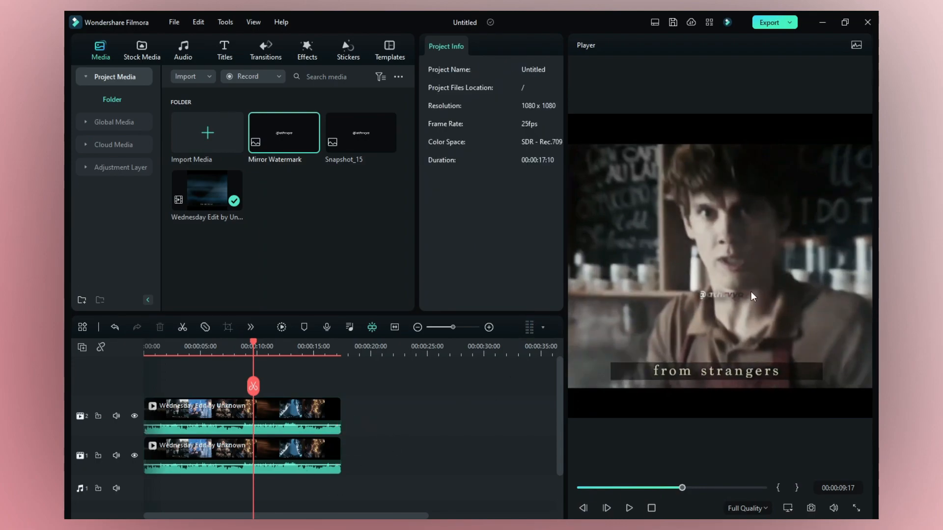
drag(215, 355, 138, 352)
key(space)
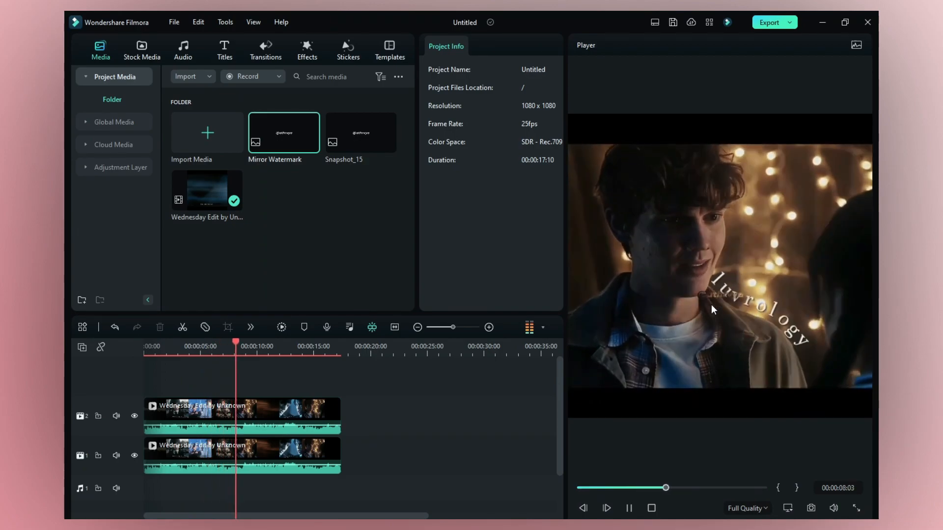
key(space)
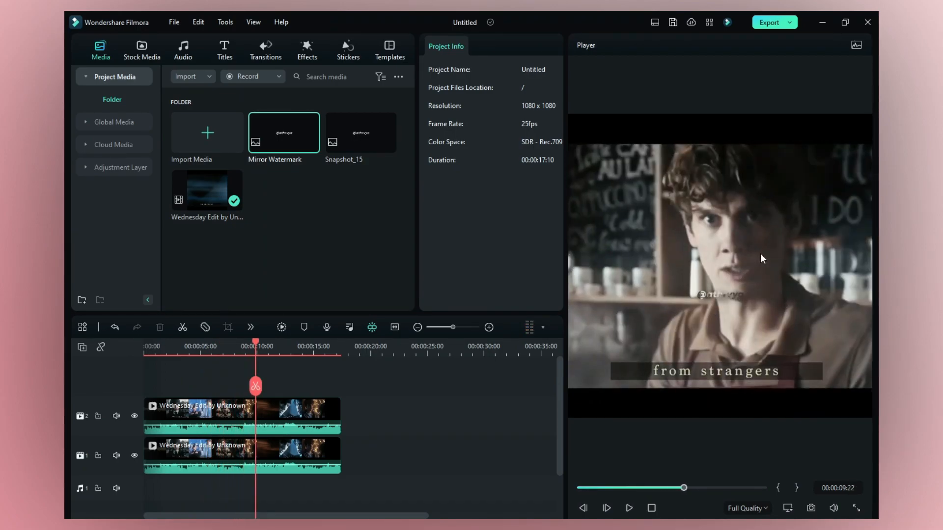
click(138, 54)
click(99, 49)
click(224, 49)
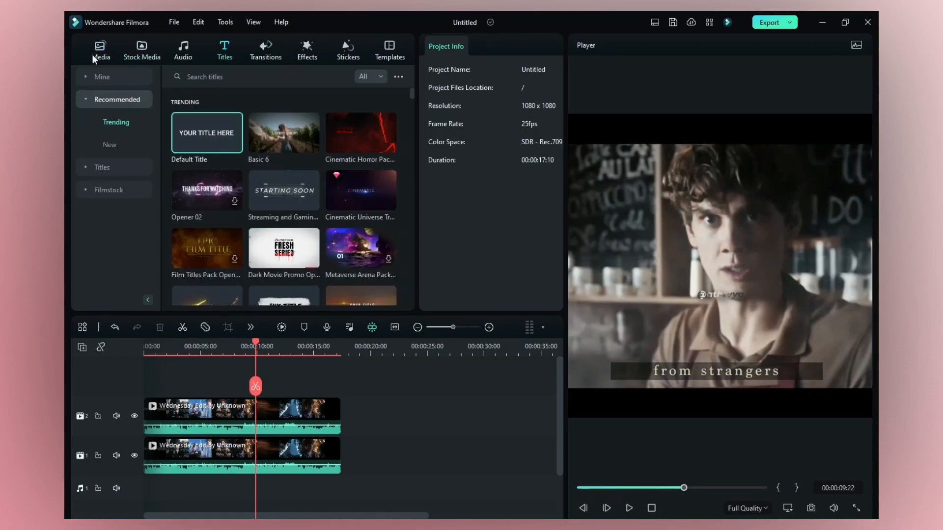
- Add a Default Title above both clips for the full video length, containing the creator's name in Old English Text MT
drag(187, 140, 339, 413)
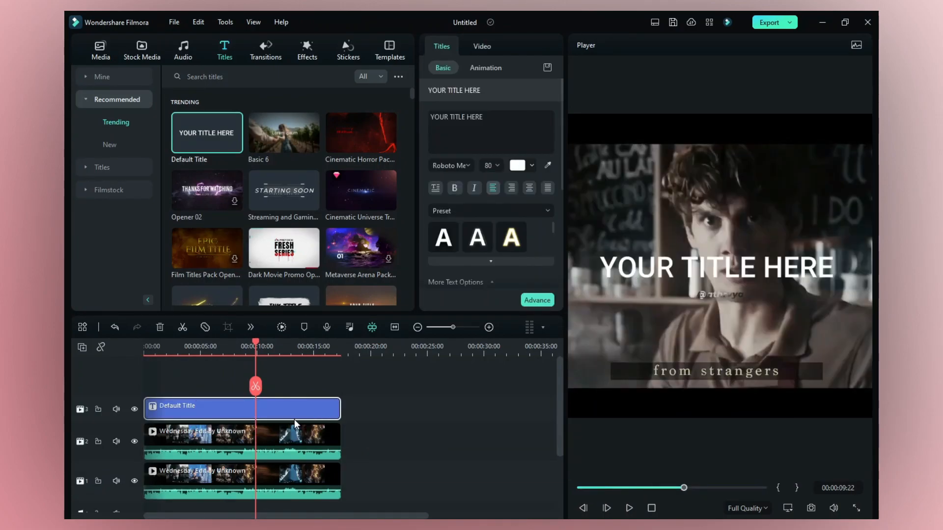
click(492, 117)
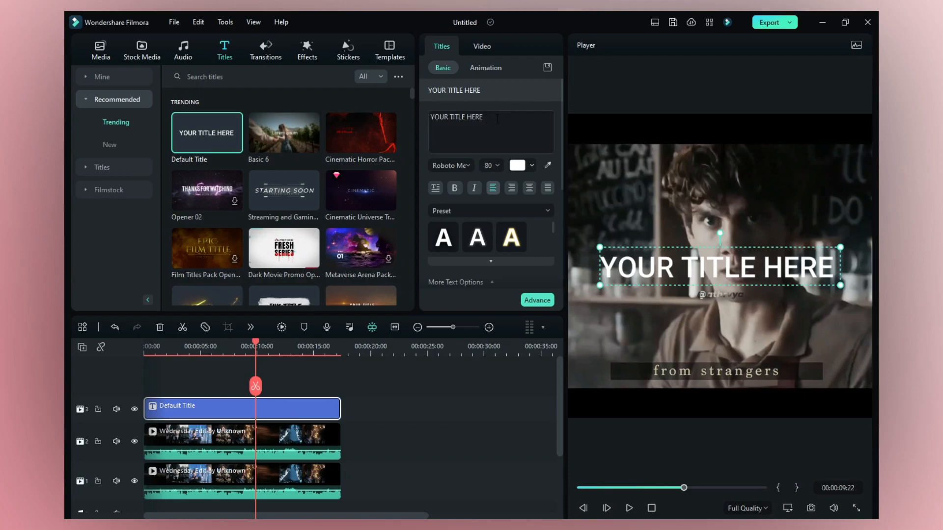
key(ctrl+a)
key(BackSpace)
text(athrvya)
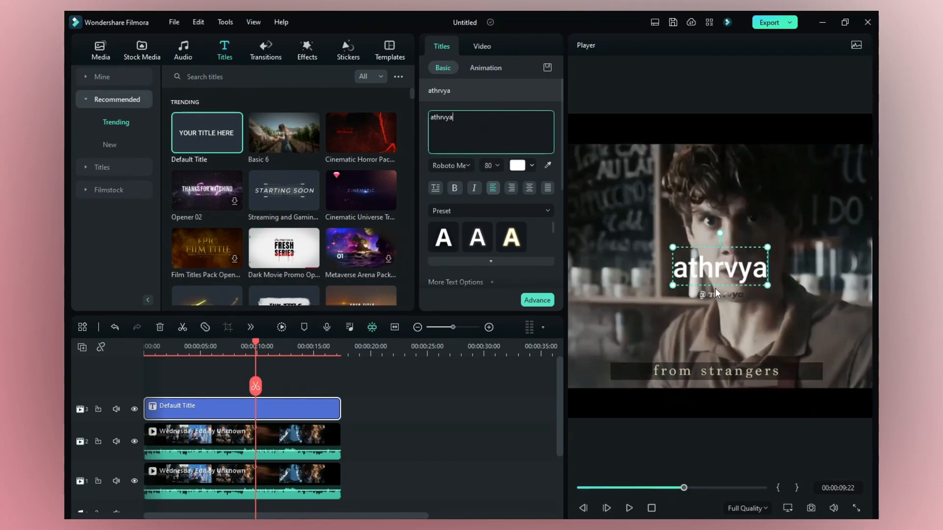
click(470, 164)
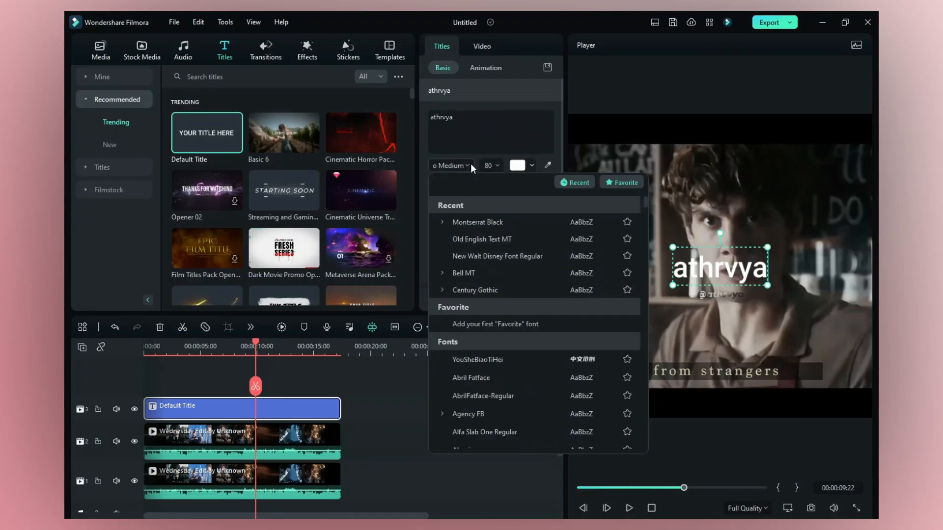
click(524, 239)
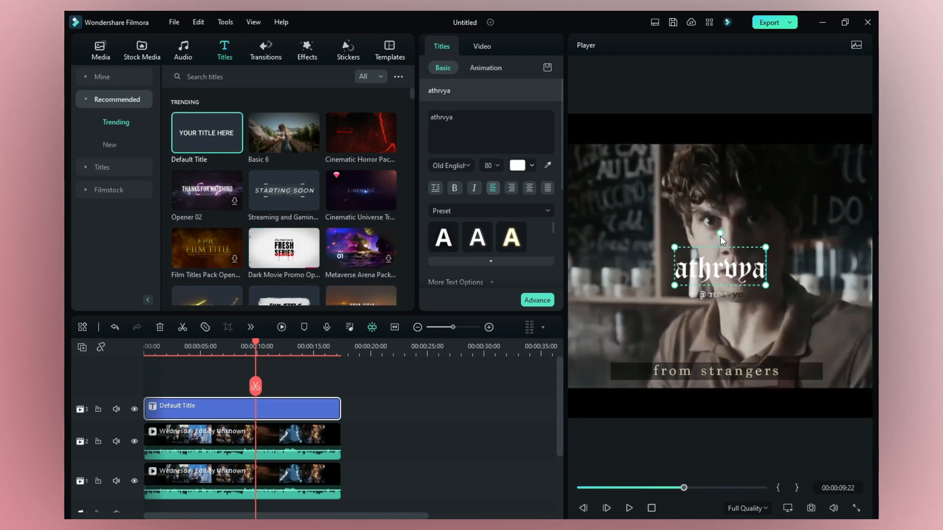
- Rotate the title 90° clockwise and shrink it to about font size 27 in the upper-left corner of the video frame
drag(719, 234, 752, 266)
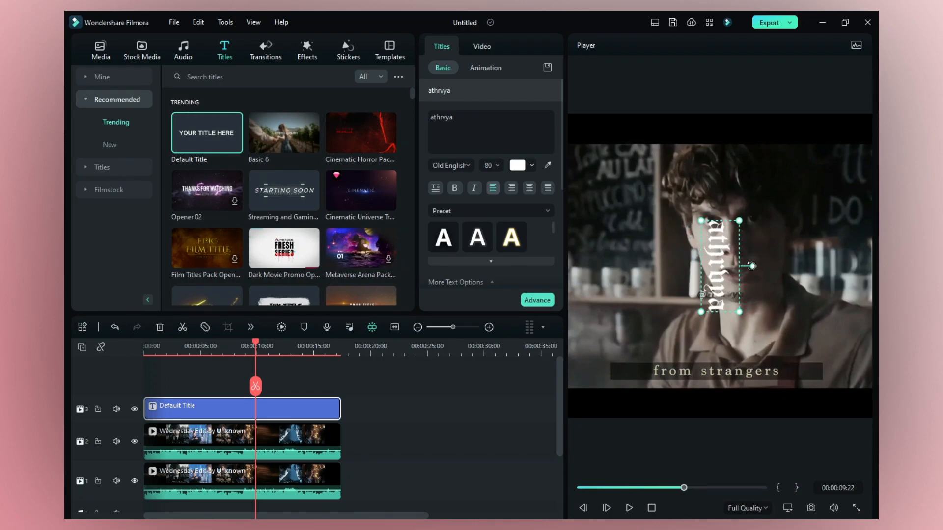
drag(738, 311, 594, 191)
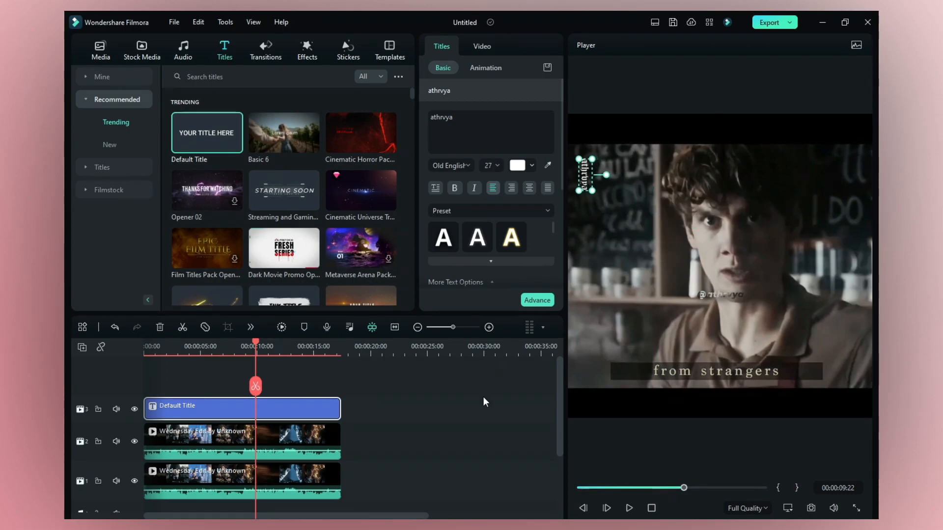
click(434, 428)
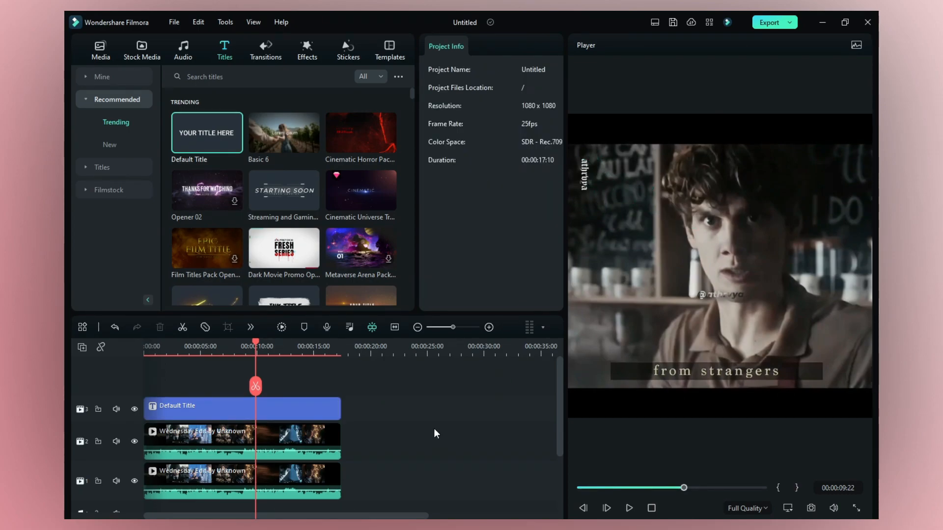
- Fine-tune the vertical title to font size 25 and nudge it slightly closer to the frame's left edge
click(589, 181)
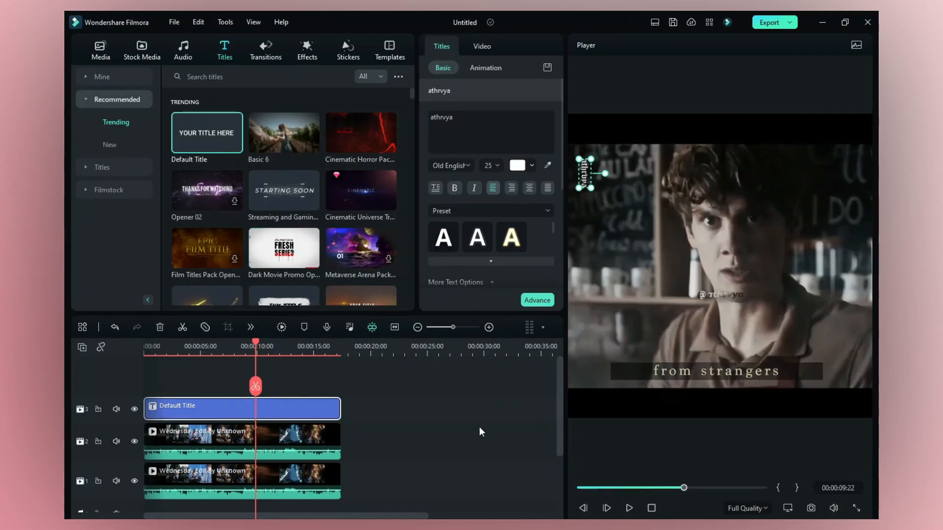
click(479, 427)
click(583, 163)
drag(583, 163, 581, 163)
click(470, 431)
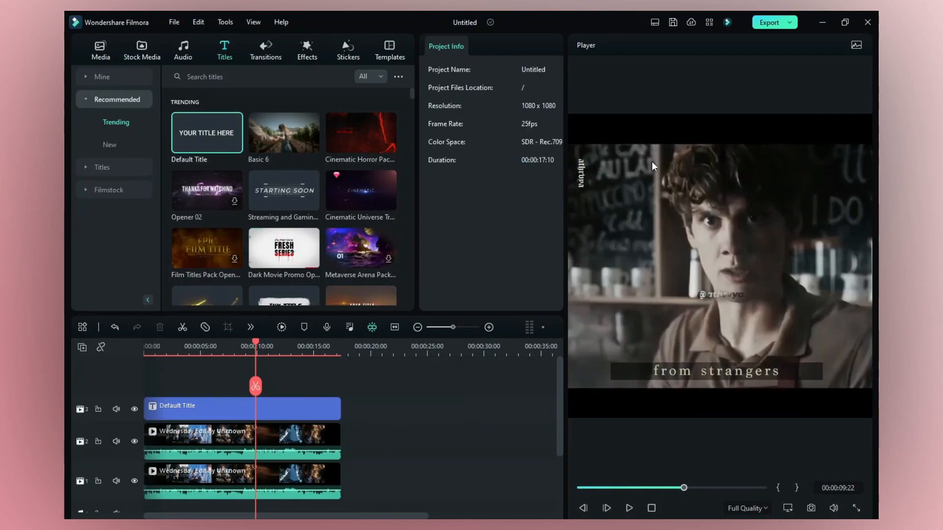
click(581, 172)
click(491, 440)
click(583, 168)
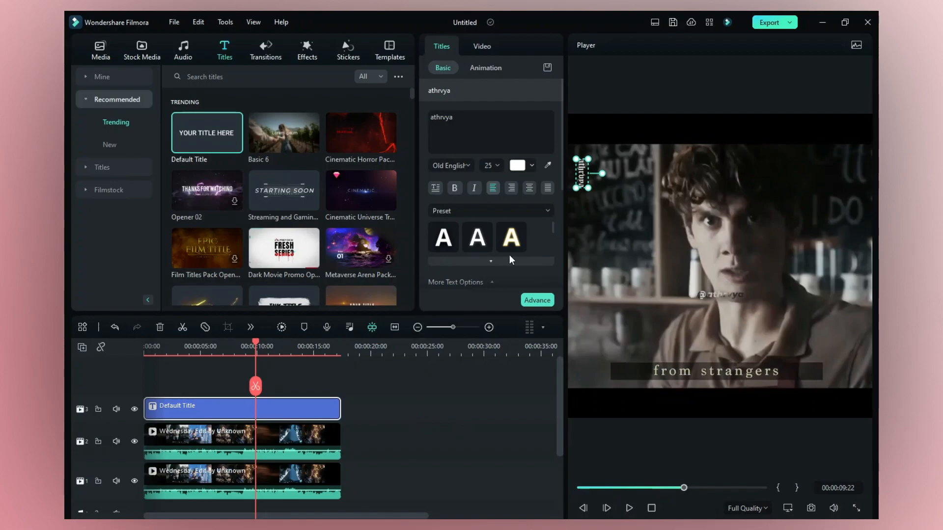
click(454, 414)
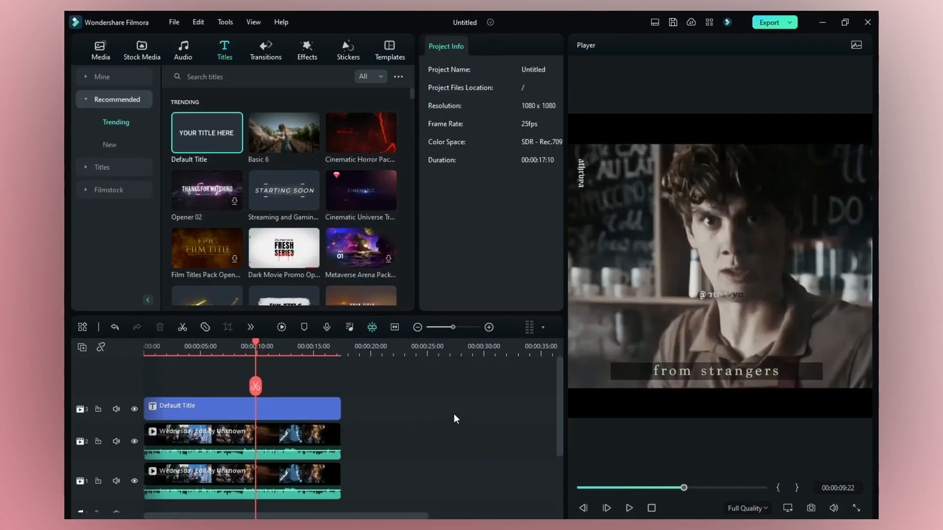
- Save a PNG snapshot of the vertical title with both video tracks hidden, and show the tracks again
click(134, 441)
click(134, 480)
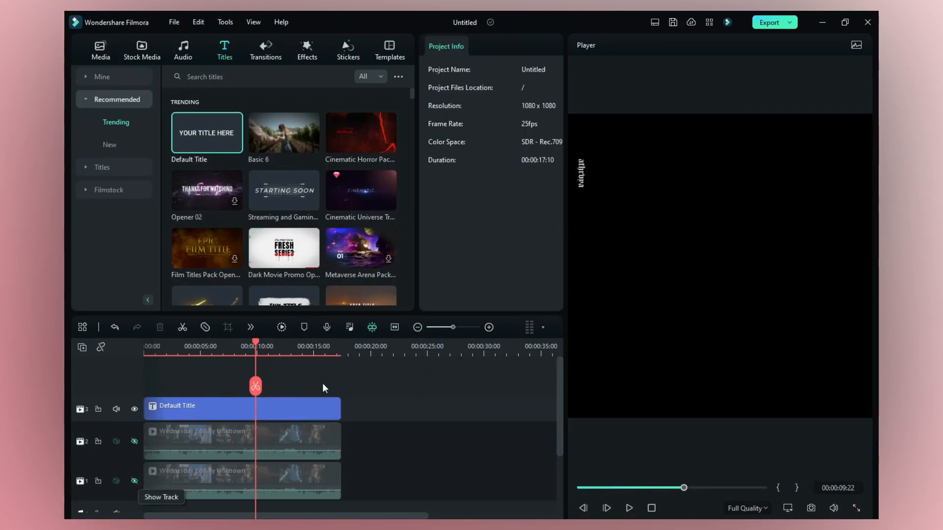
click(585, 173)
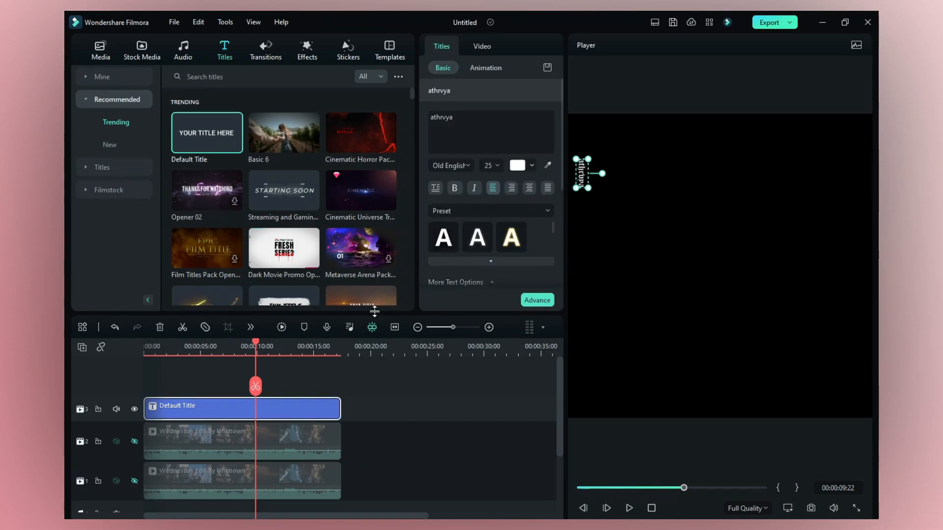
click(811, 508)
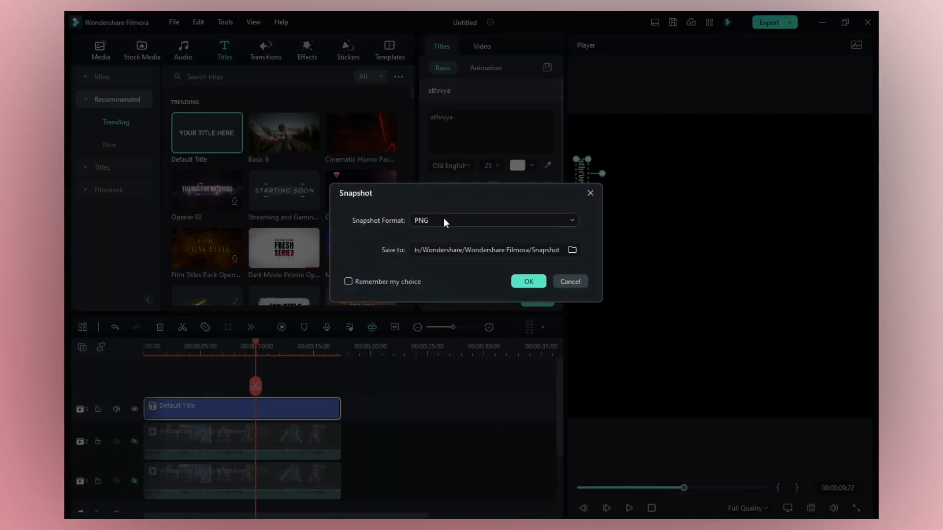
click(530, 281)
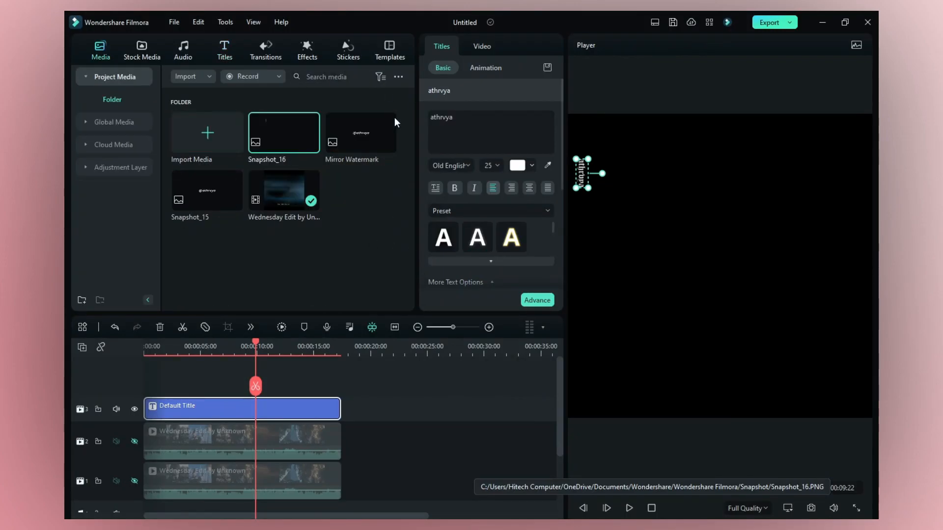
click(205, 390)
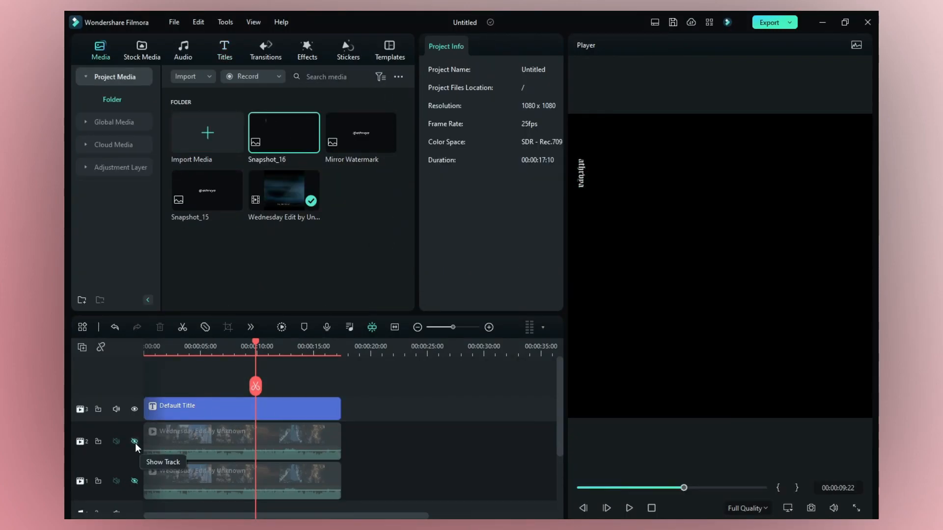
click(134, 442)
click(134, 480)
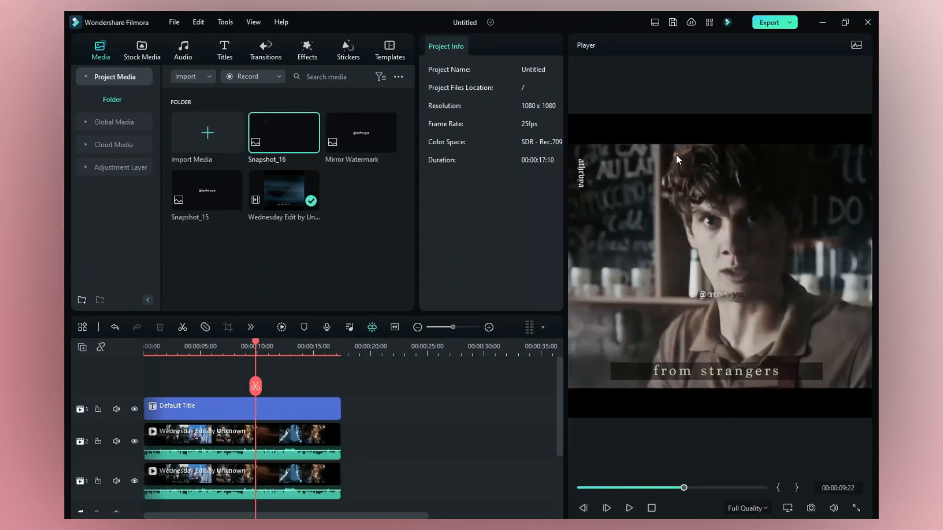
- Replace the title clip with Snapshot_16 on the uppermost track, extended to the full length of the video
click(170, 409)
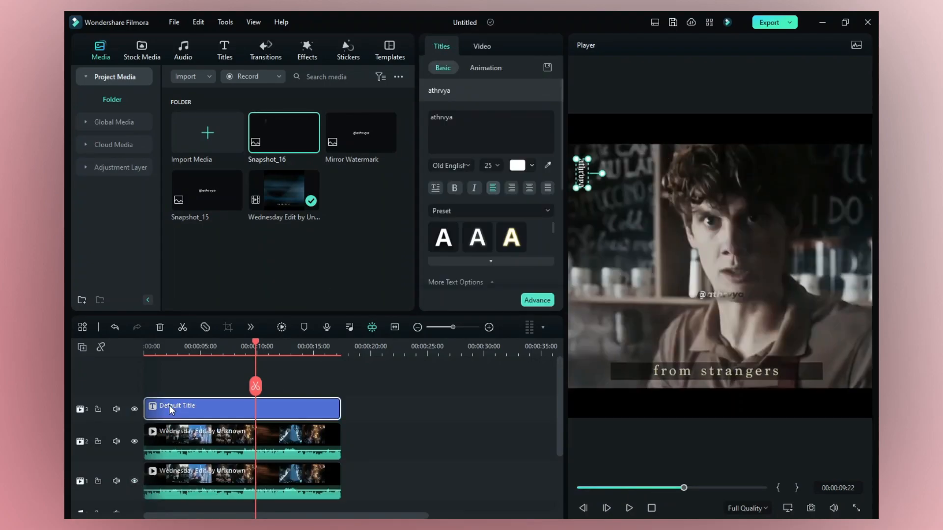
click(160, 327)
drag(302, 157, 121, 417)
drag(199, 410, 339, 412)
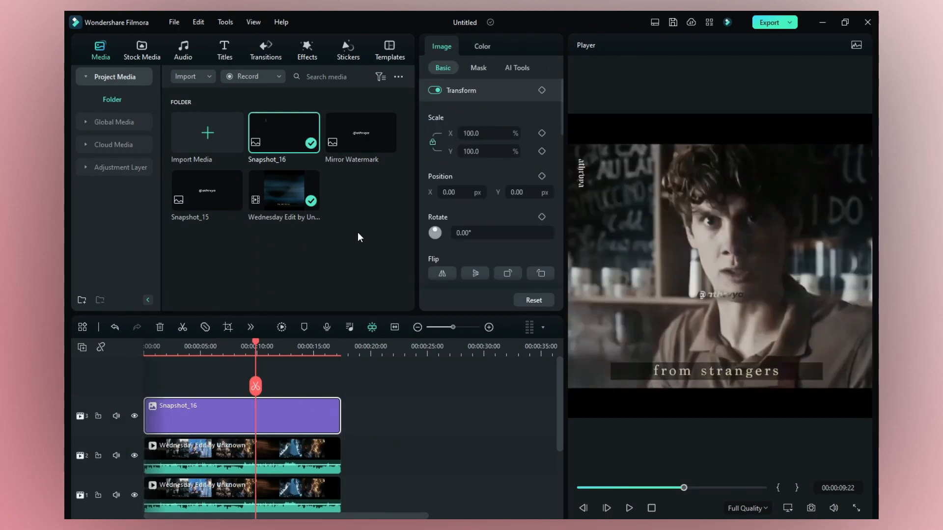
- Set the blend mode of the Snapshot_16 clip to Overlay
click(290, 415)
drag(559, 93, 560, 148)
click(490, 151)
scroll(484, 243, down, 3)
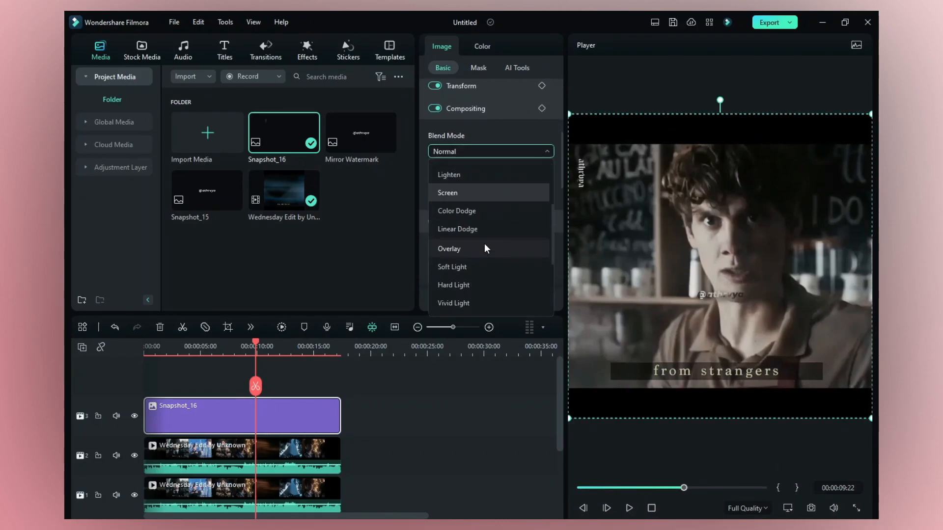
click(494, 210)
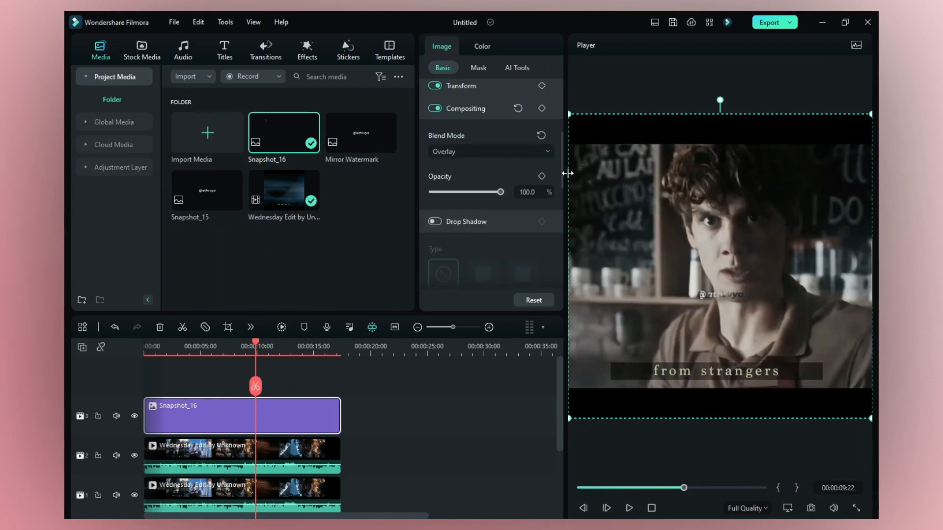
- Enable a drop shadow on the Snapshot_16 clip with a distance of 0% and a blur of 9%
scroll(492, 170, down, 1)
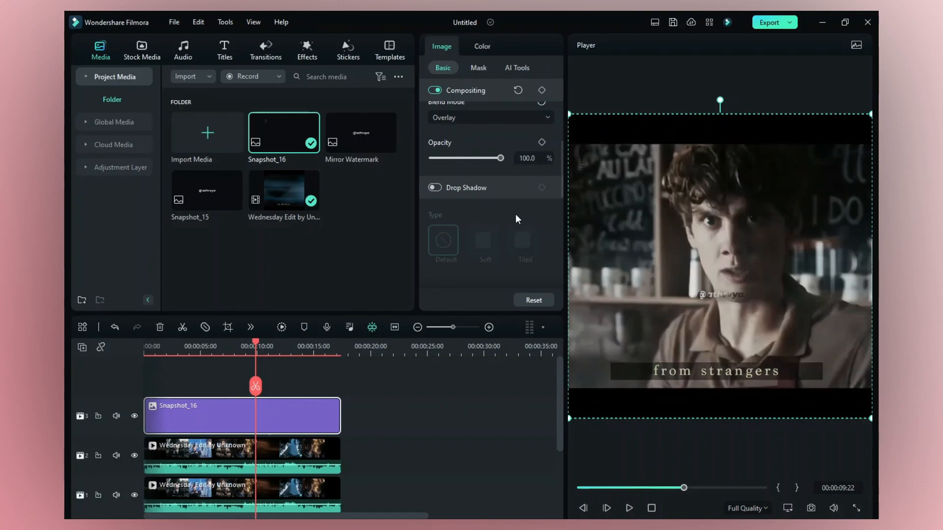
click(436, 188)
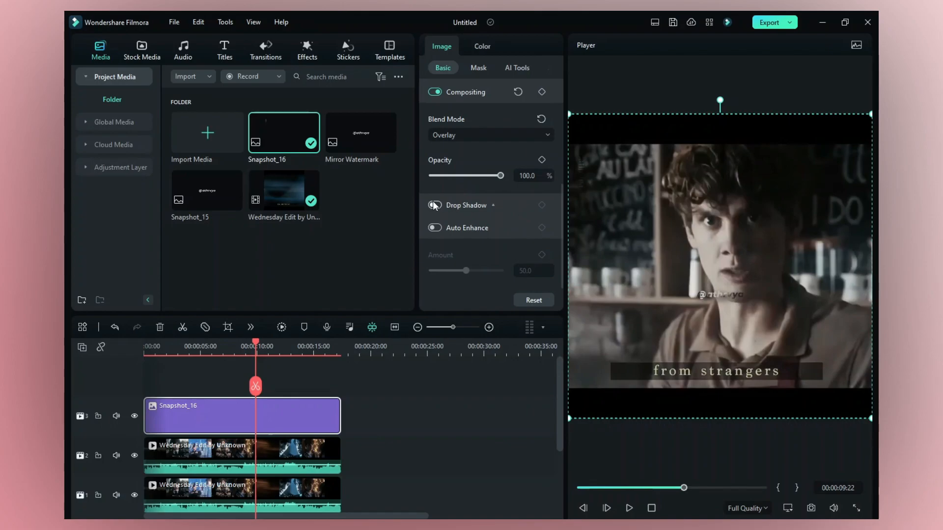
scroll(496, 220, down, 5)
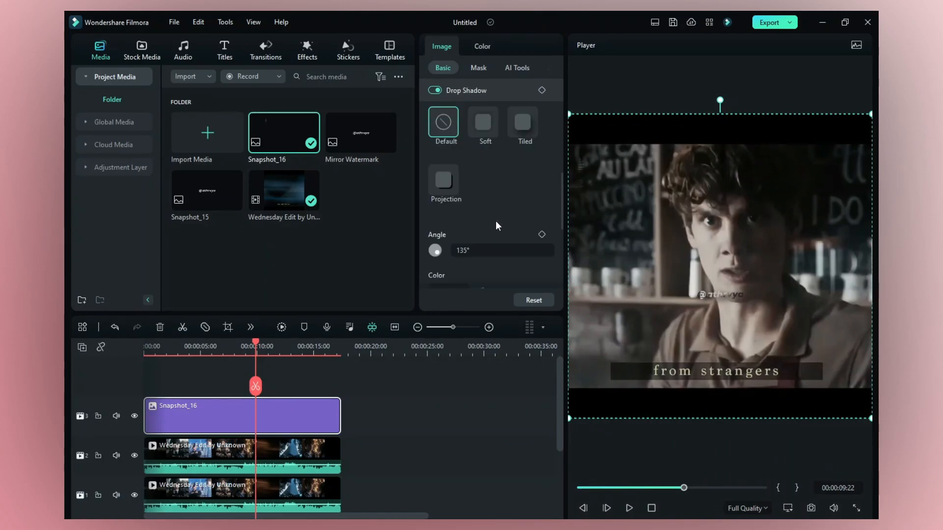
click(525, 228)
text(0)
key(Return)
click(531, 270)
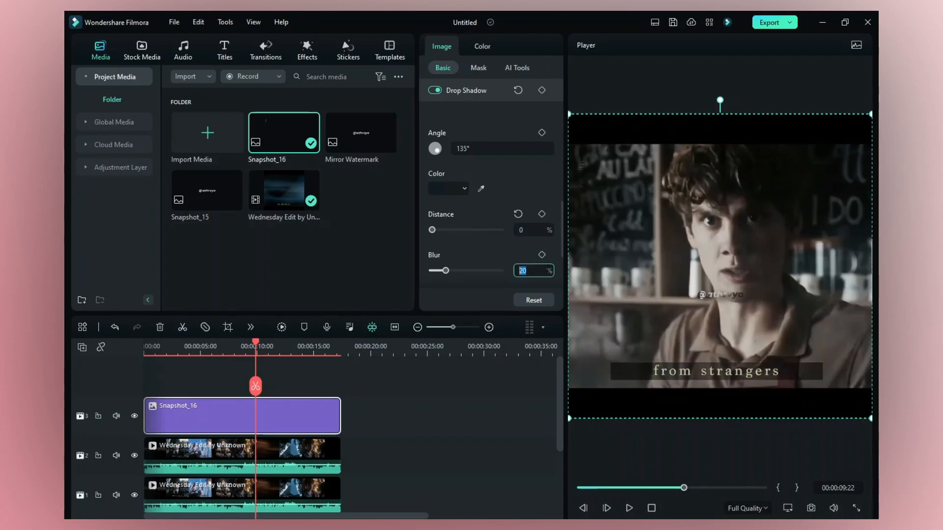
key(Return)
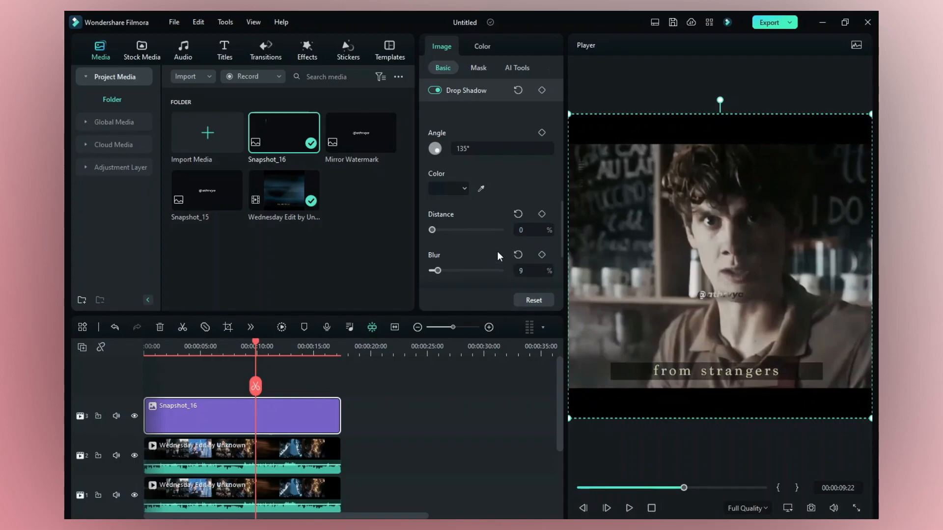
- Set the snapshot's drop shadow opacity to 100% and deselect the clip
scroll(540, 275, down, 3)
click(530, 240)
text(100)
key(Return)
click(494, 451)
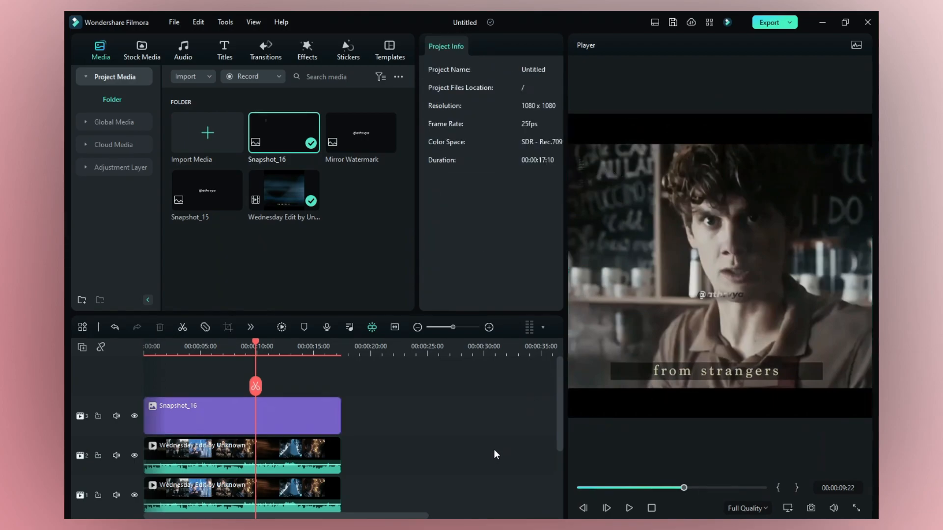
- Play the video from near the start to review both watermarks, and stop after about seven seconds
click(152, 353)
key(space)
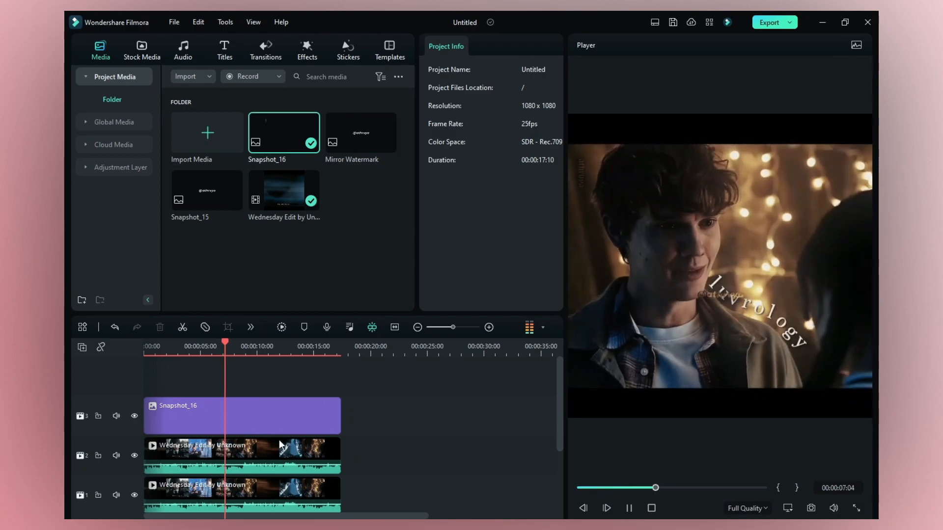
key(space)
- Lower the volume of the masked clip on track 2 to -∞ dB and play the video from the start
click(264, 468)
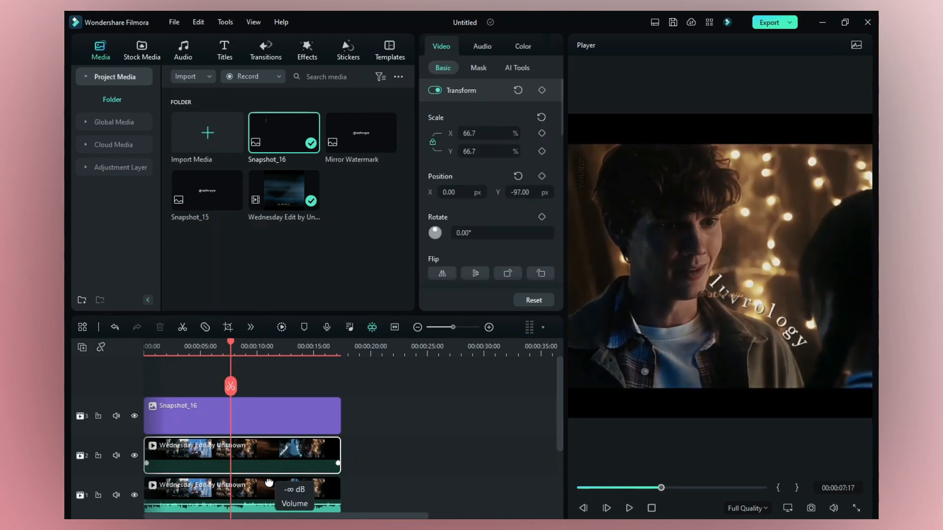
click(144, 349)
key(space)
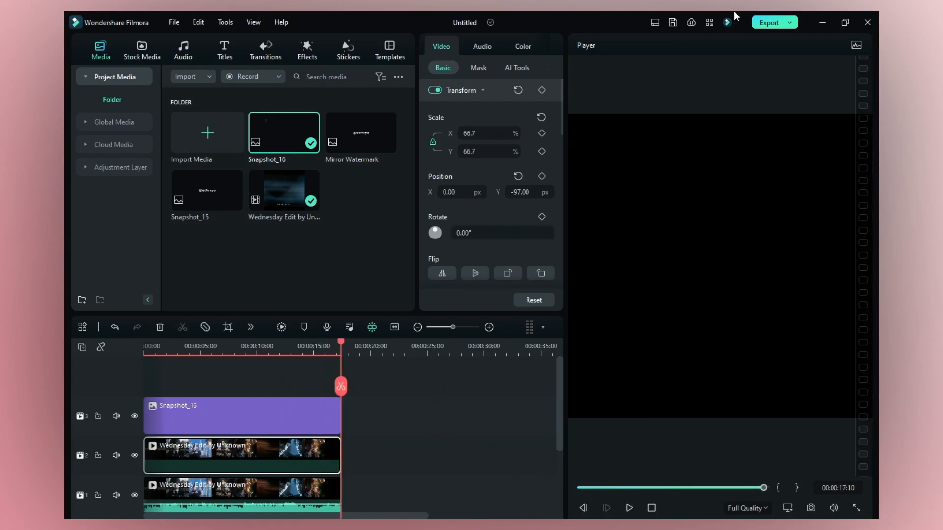
- Export the video locally as MP4 named Mirror Watermark Wednesday, with Higher quality and a frame rate of 60 fps
click(768, 24)
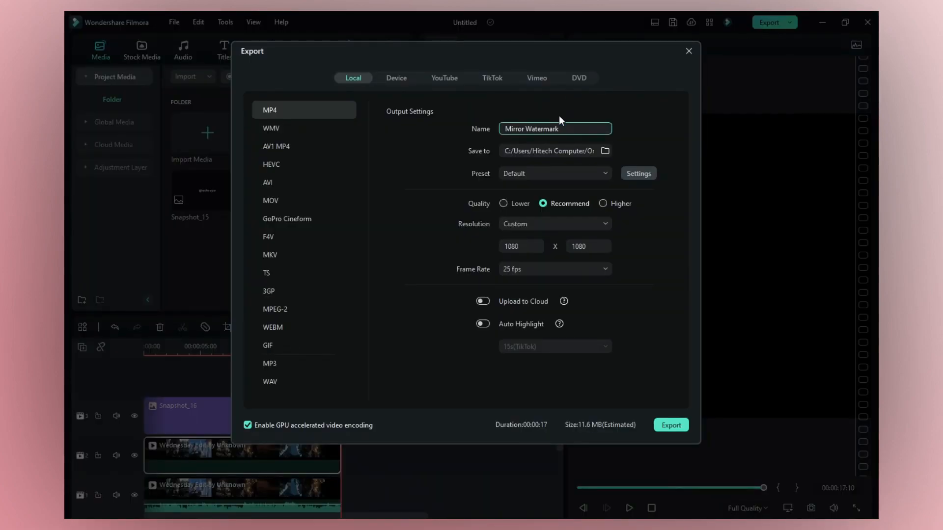
click(616, 204)
click(572, 270)
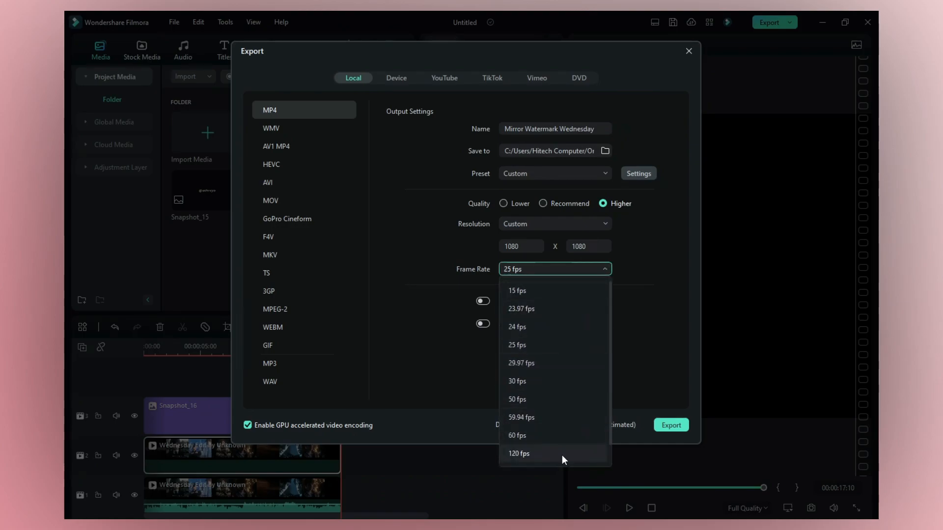
click(558, 434)
click(668, 426)
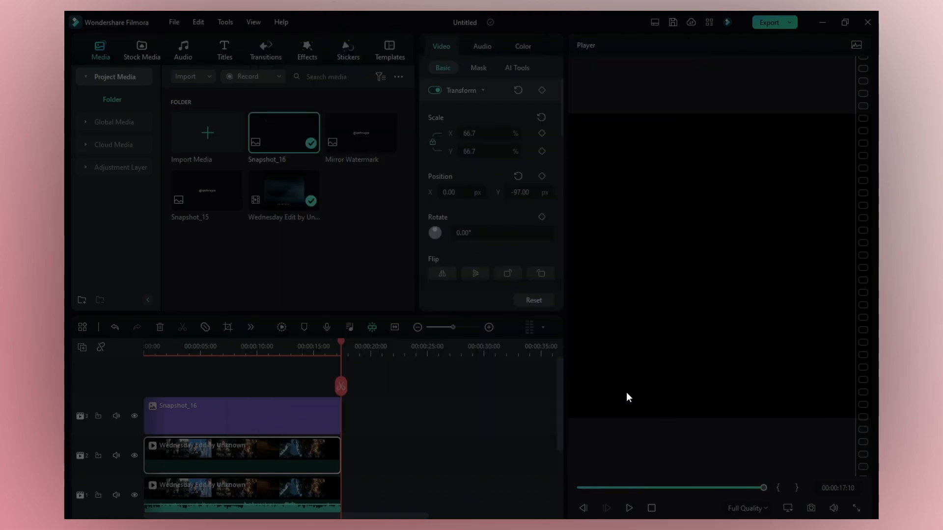